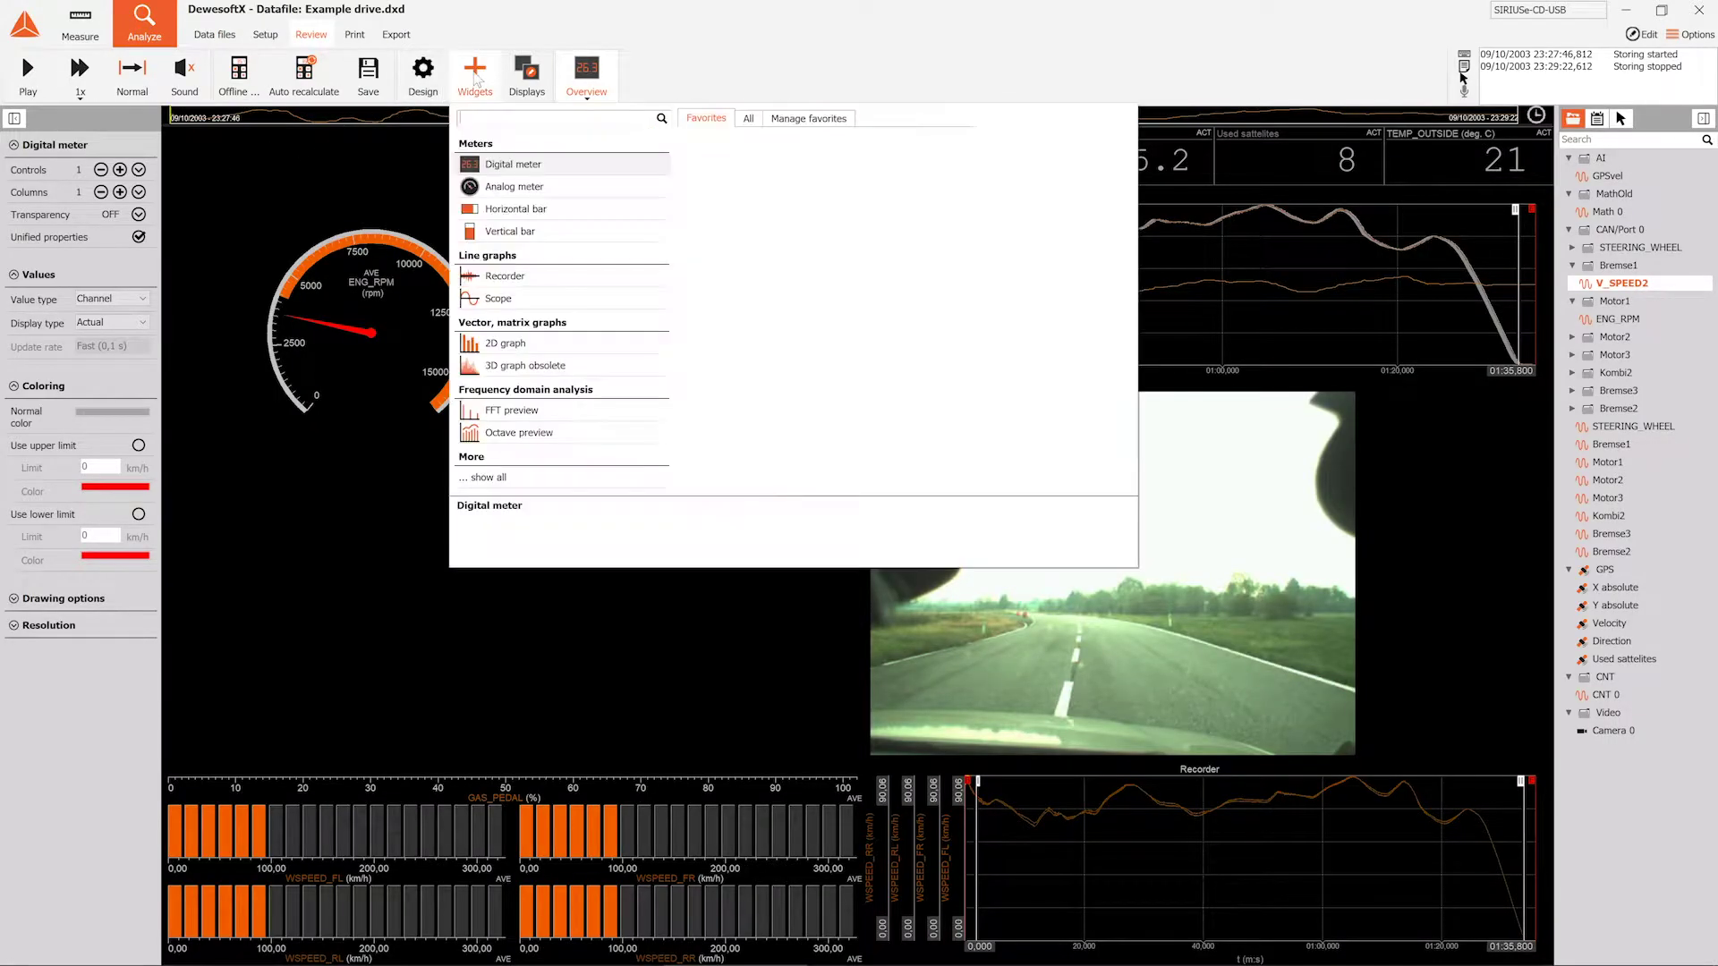
Step: Duplicate the ENG_RPM analog meter with copy and paste in Design mode, then confirm the display list
left_click(748, 119)
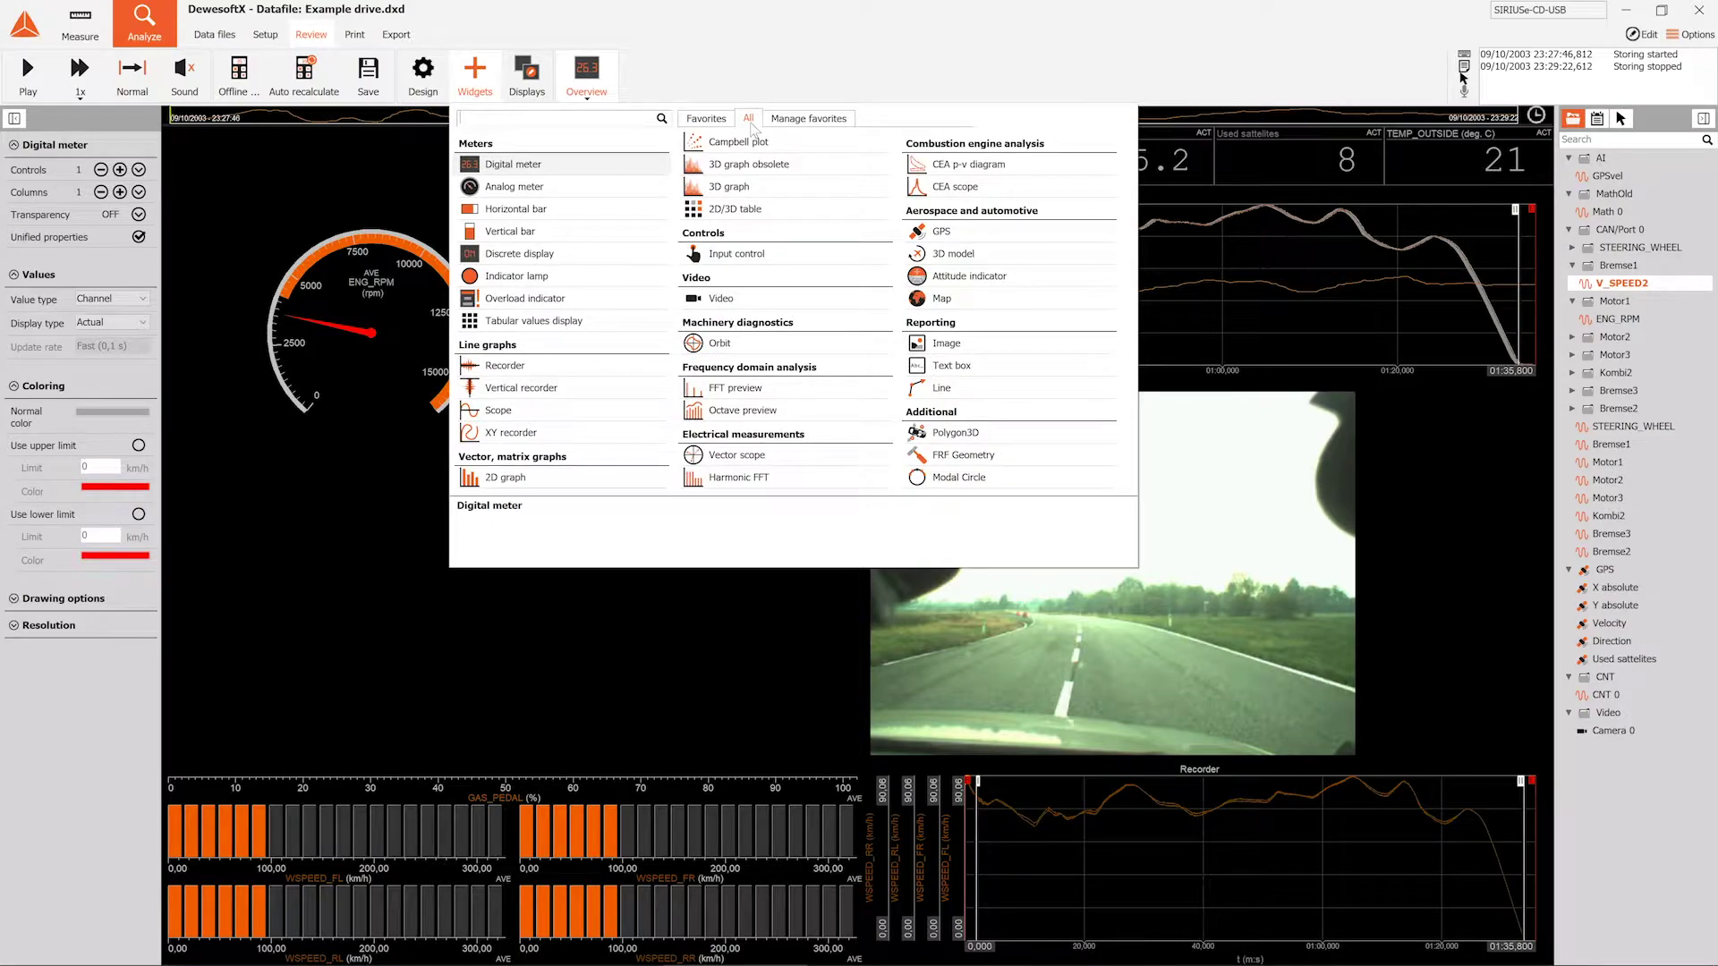
left_click(374, 282)
left_click(374, 282)
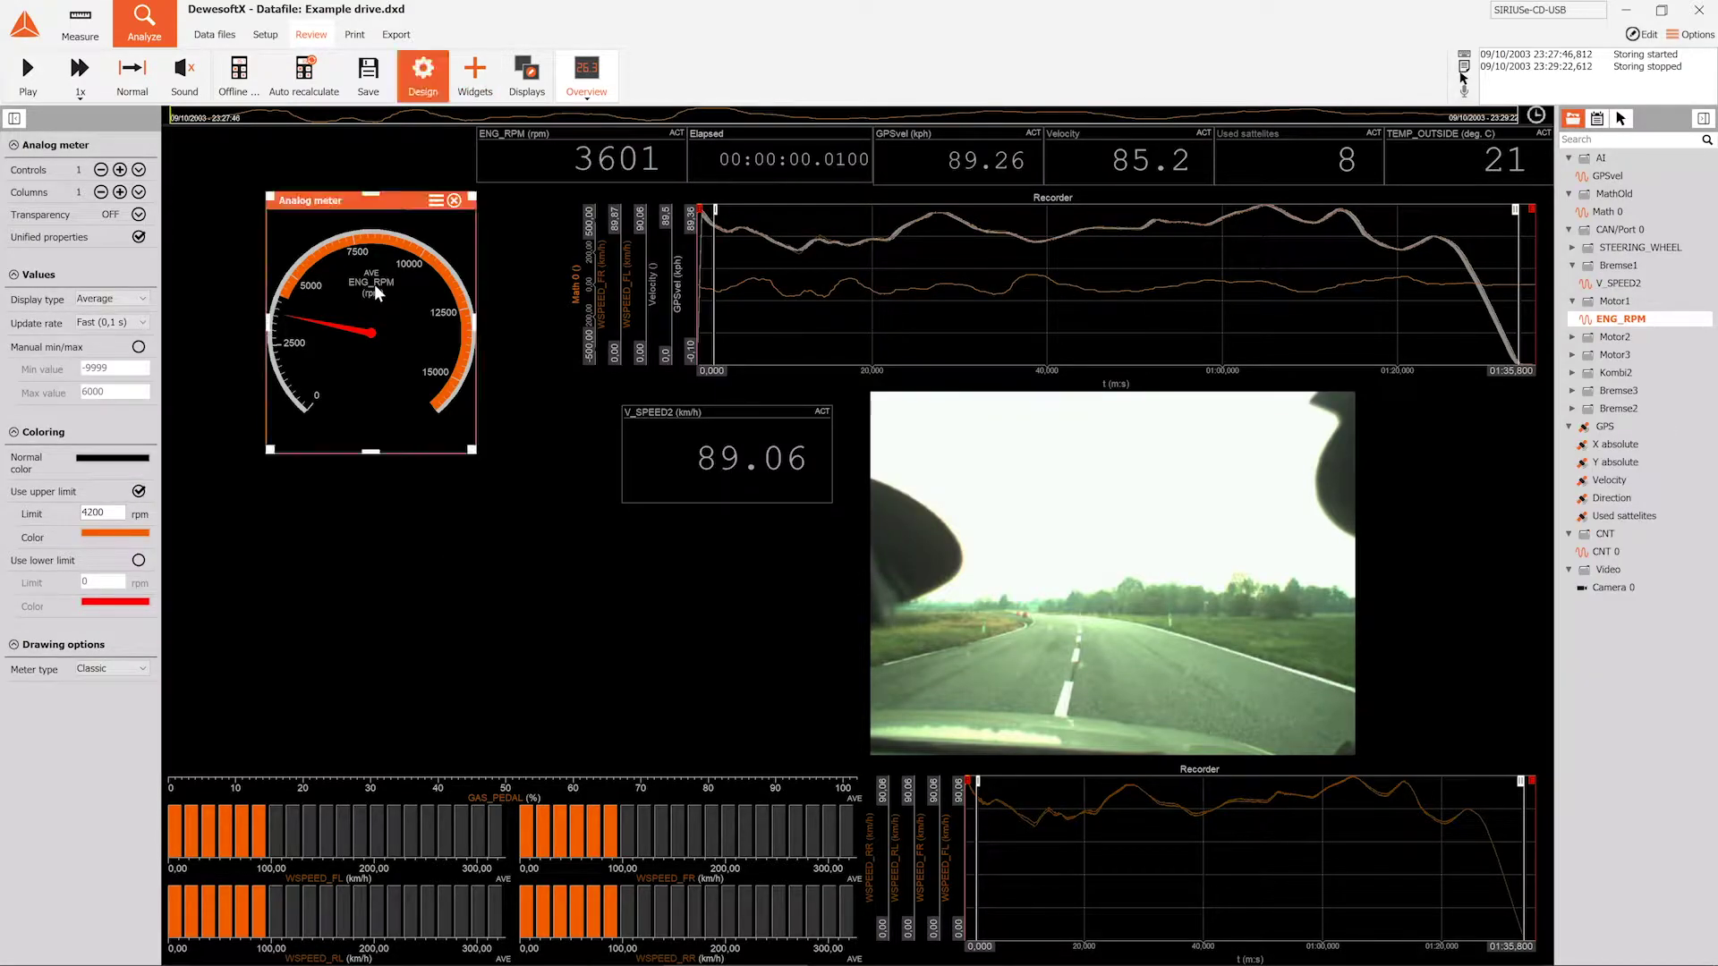
key("ctrl+c")
left_click(357, 567)
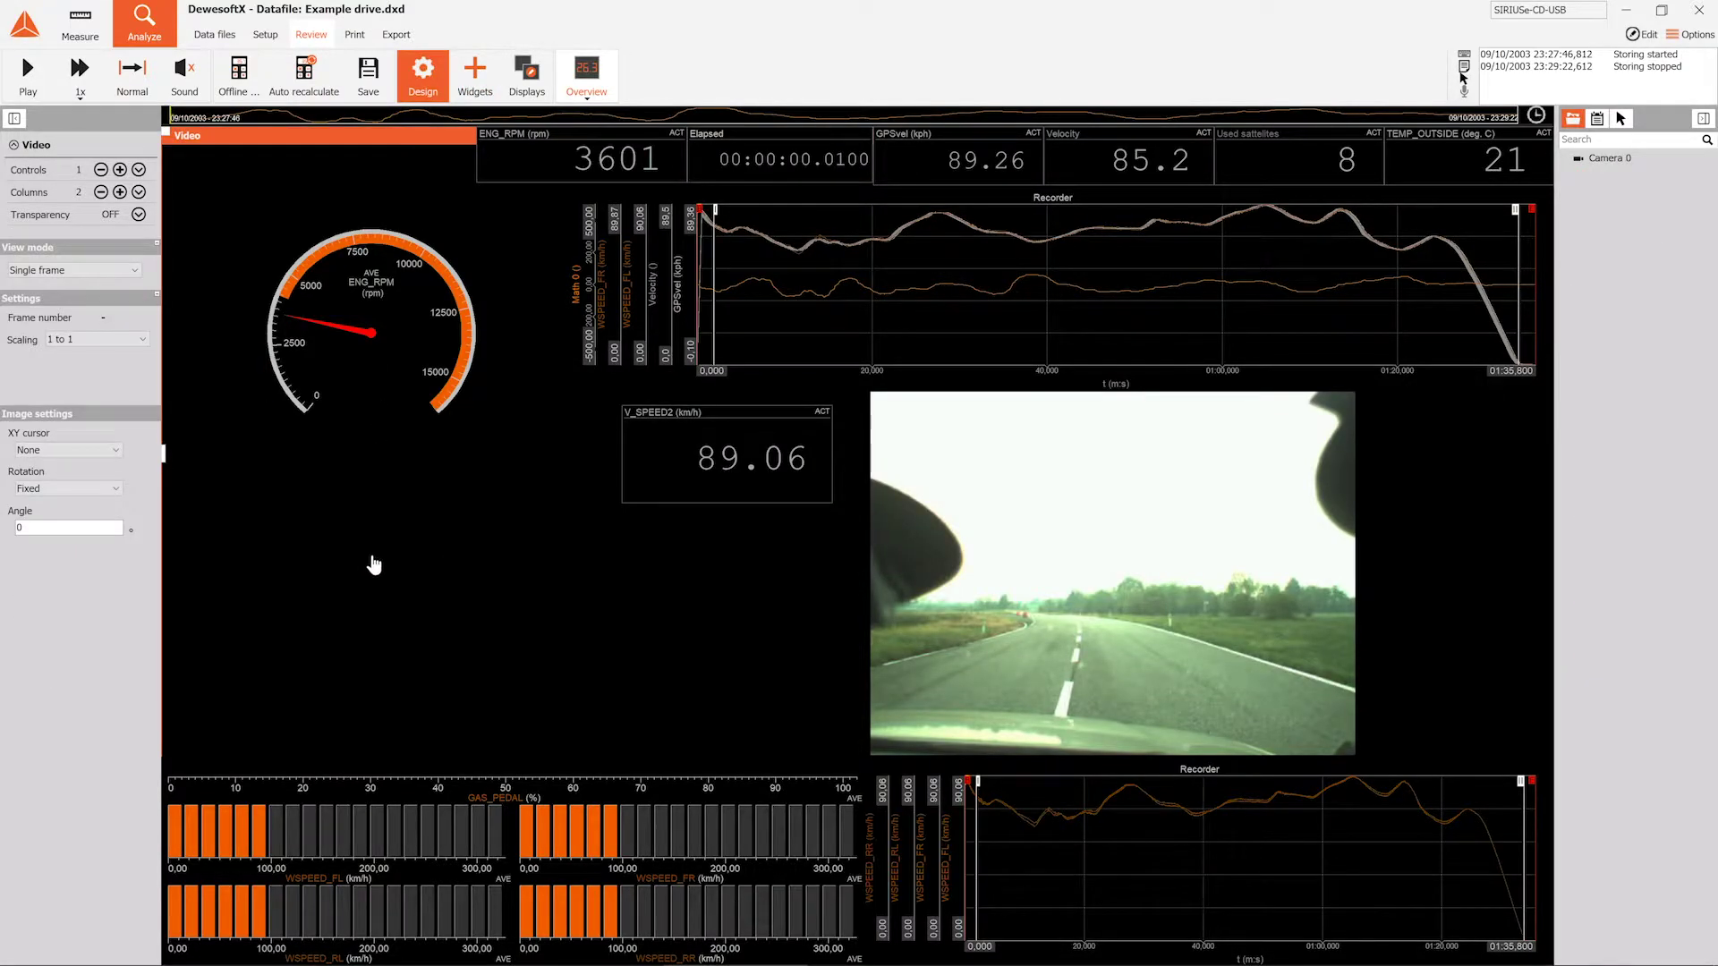
key("ctrl+v")
left_click(542, 91)
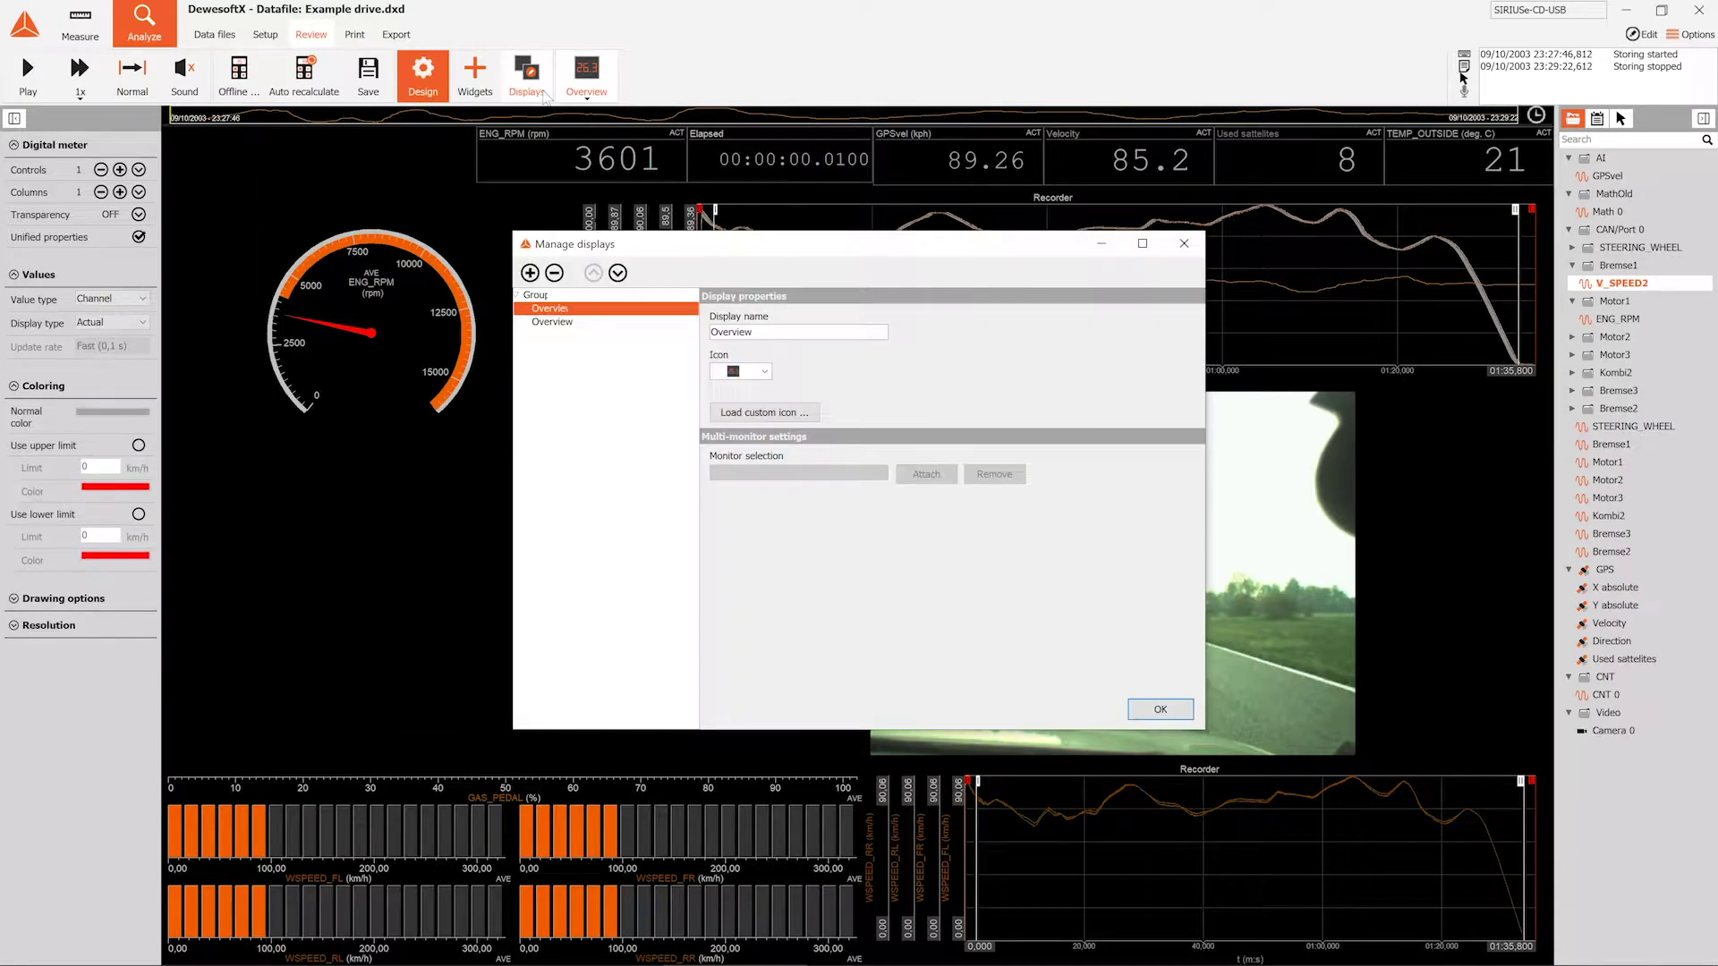
left_click(1137, 707)
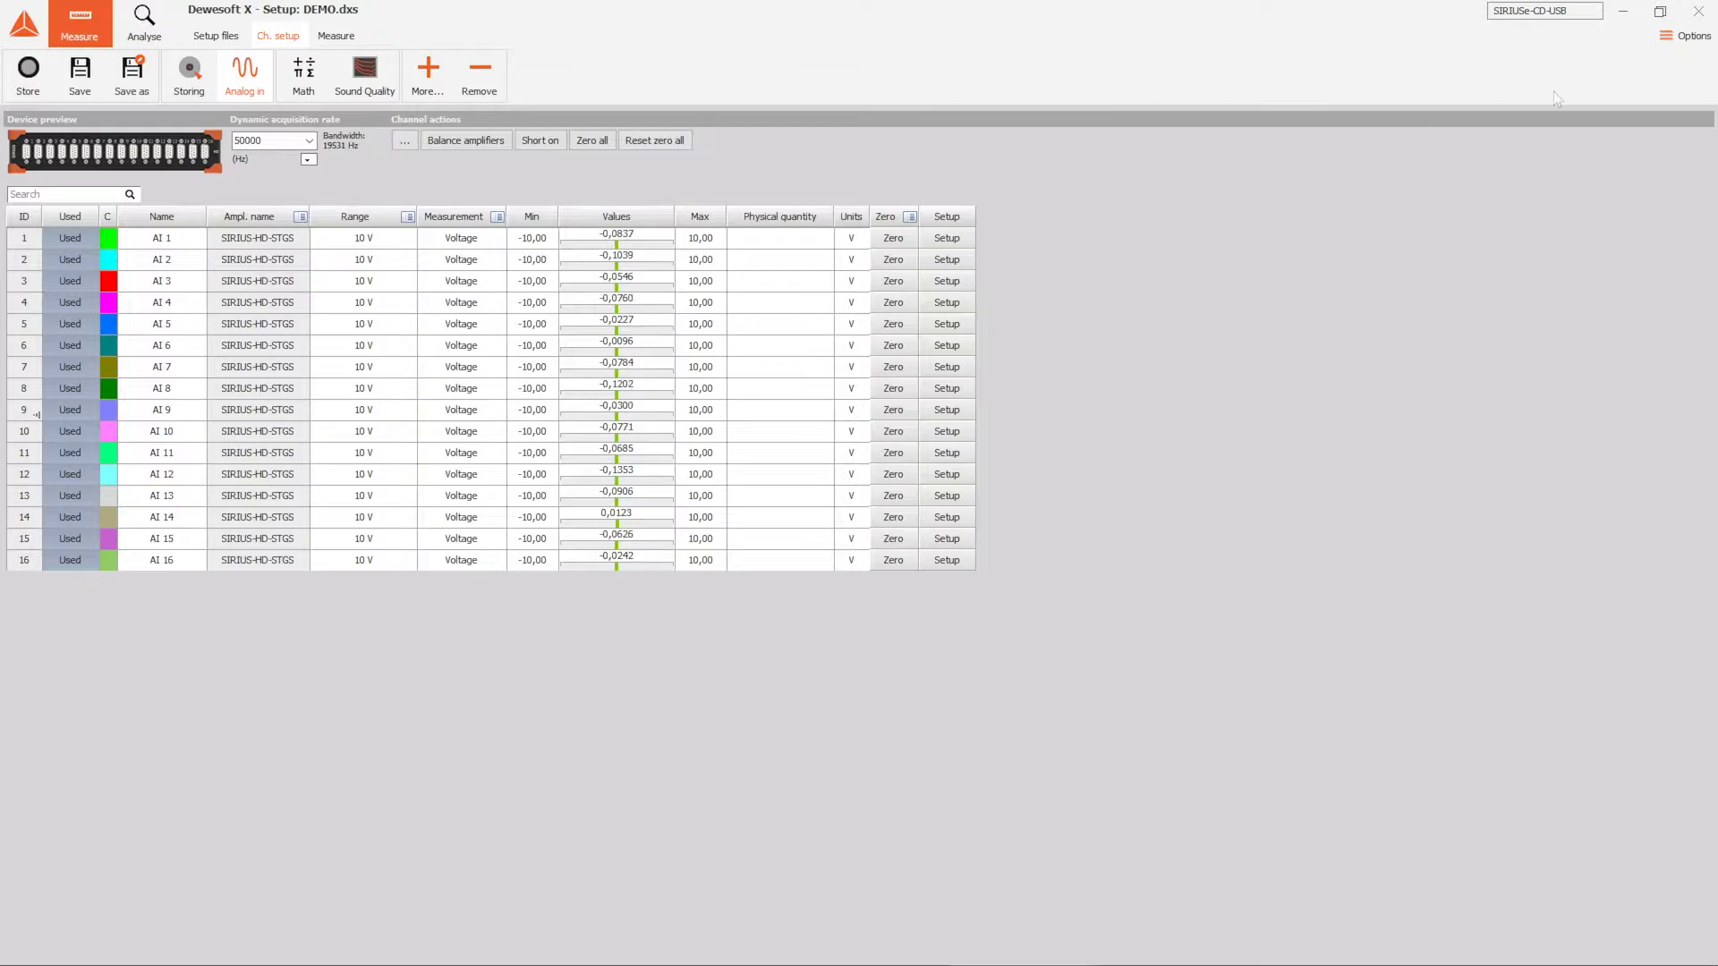
left_click(1701, 40)
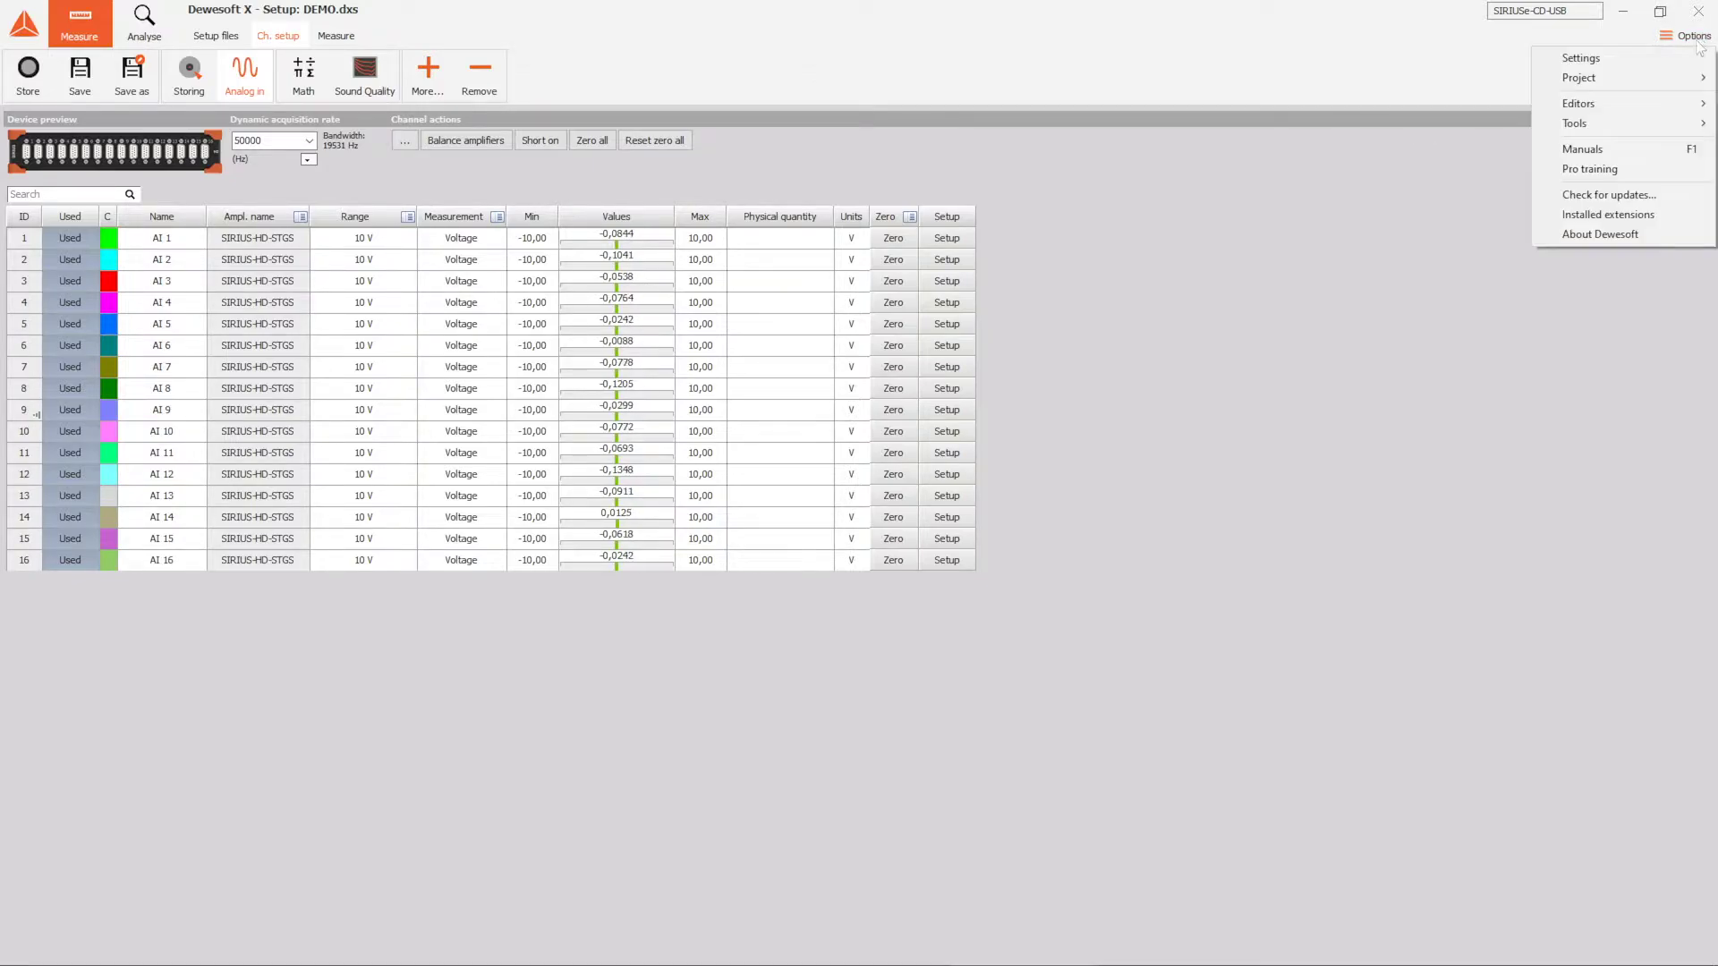
left_click(1653, 197)
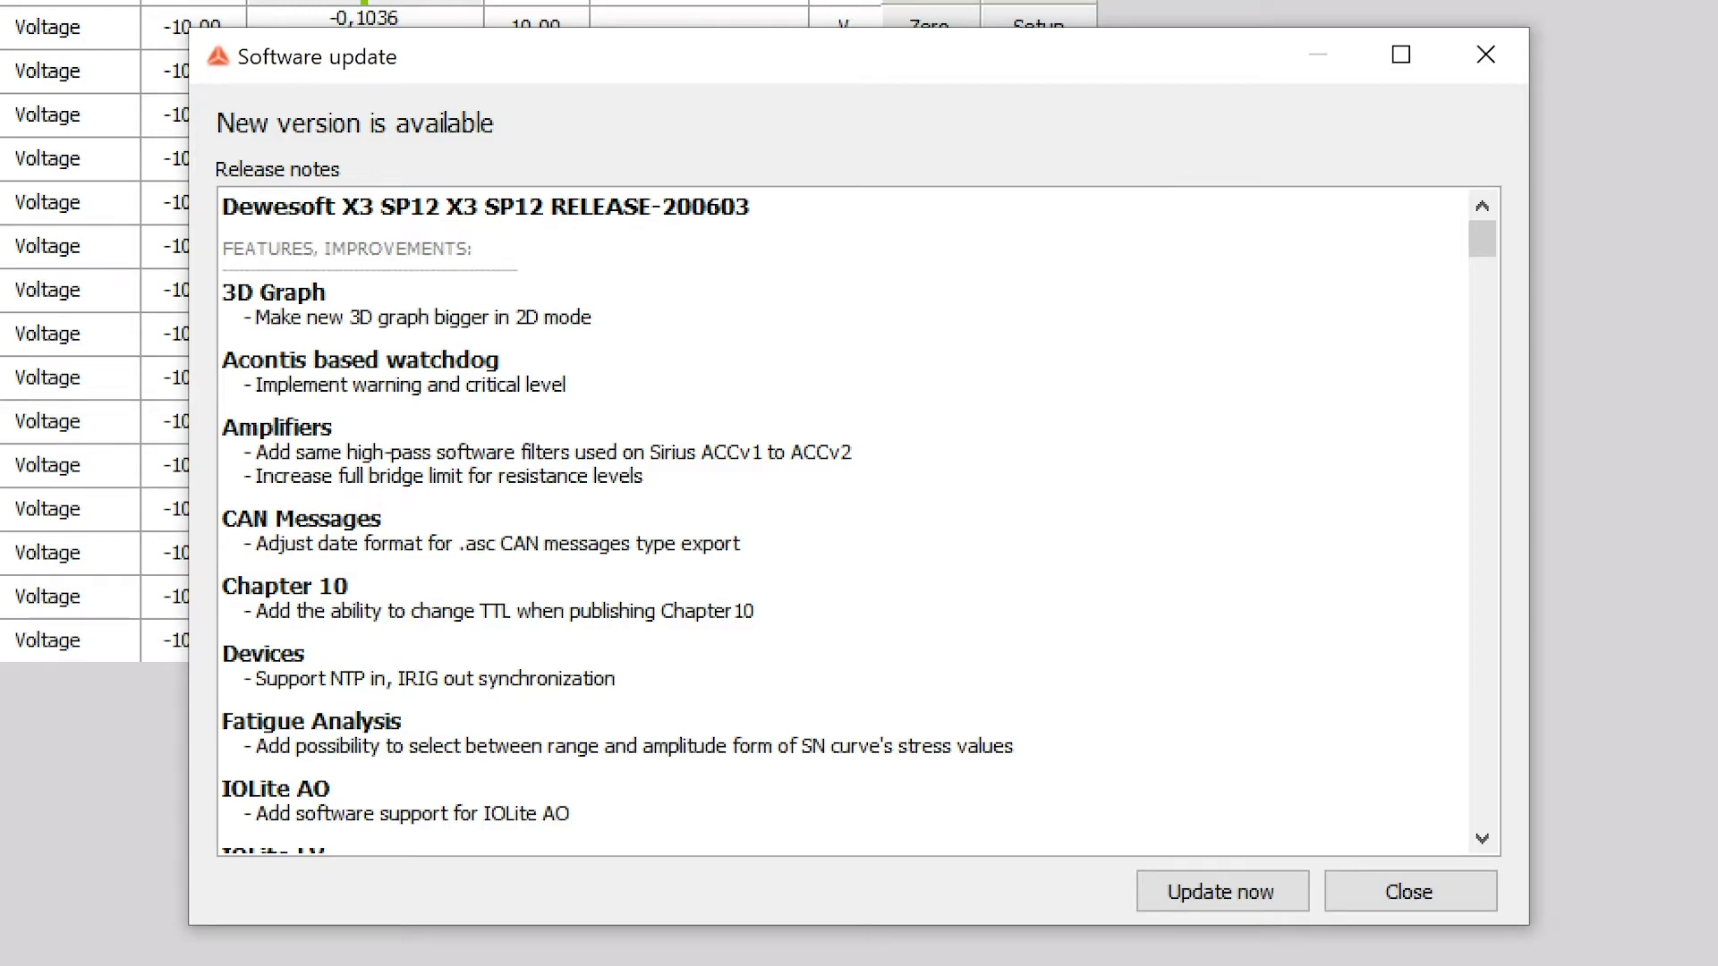
left_click_drag(1478, 253, 1478, 460)
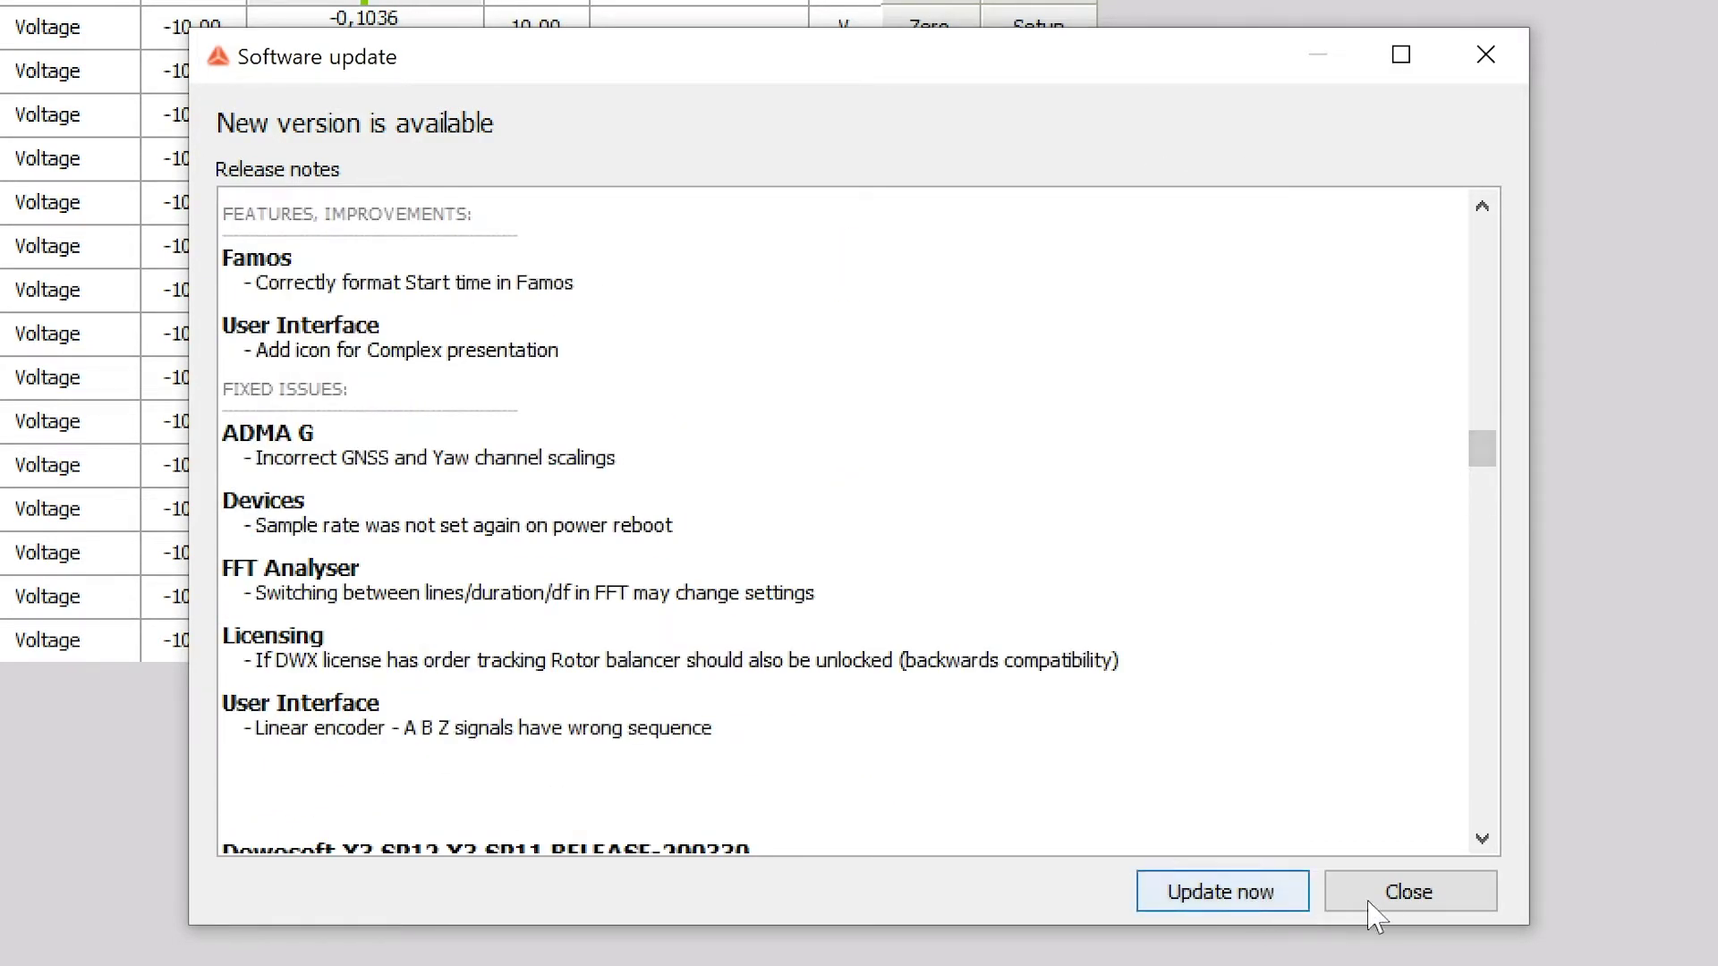
left_click(1396, 895)
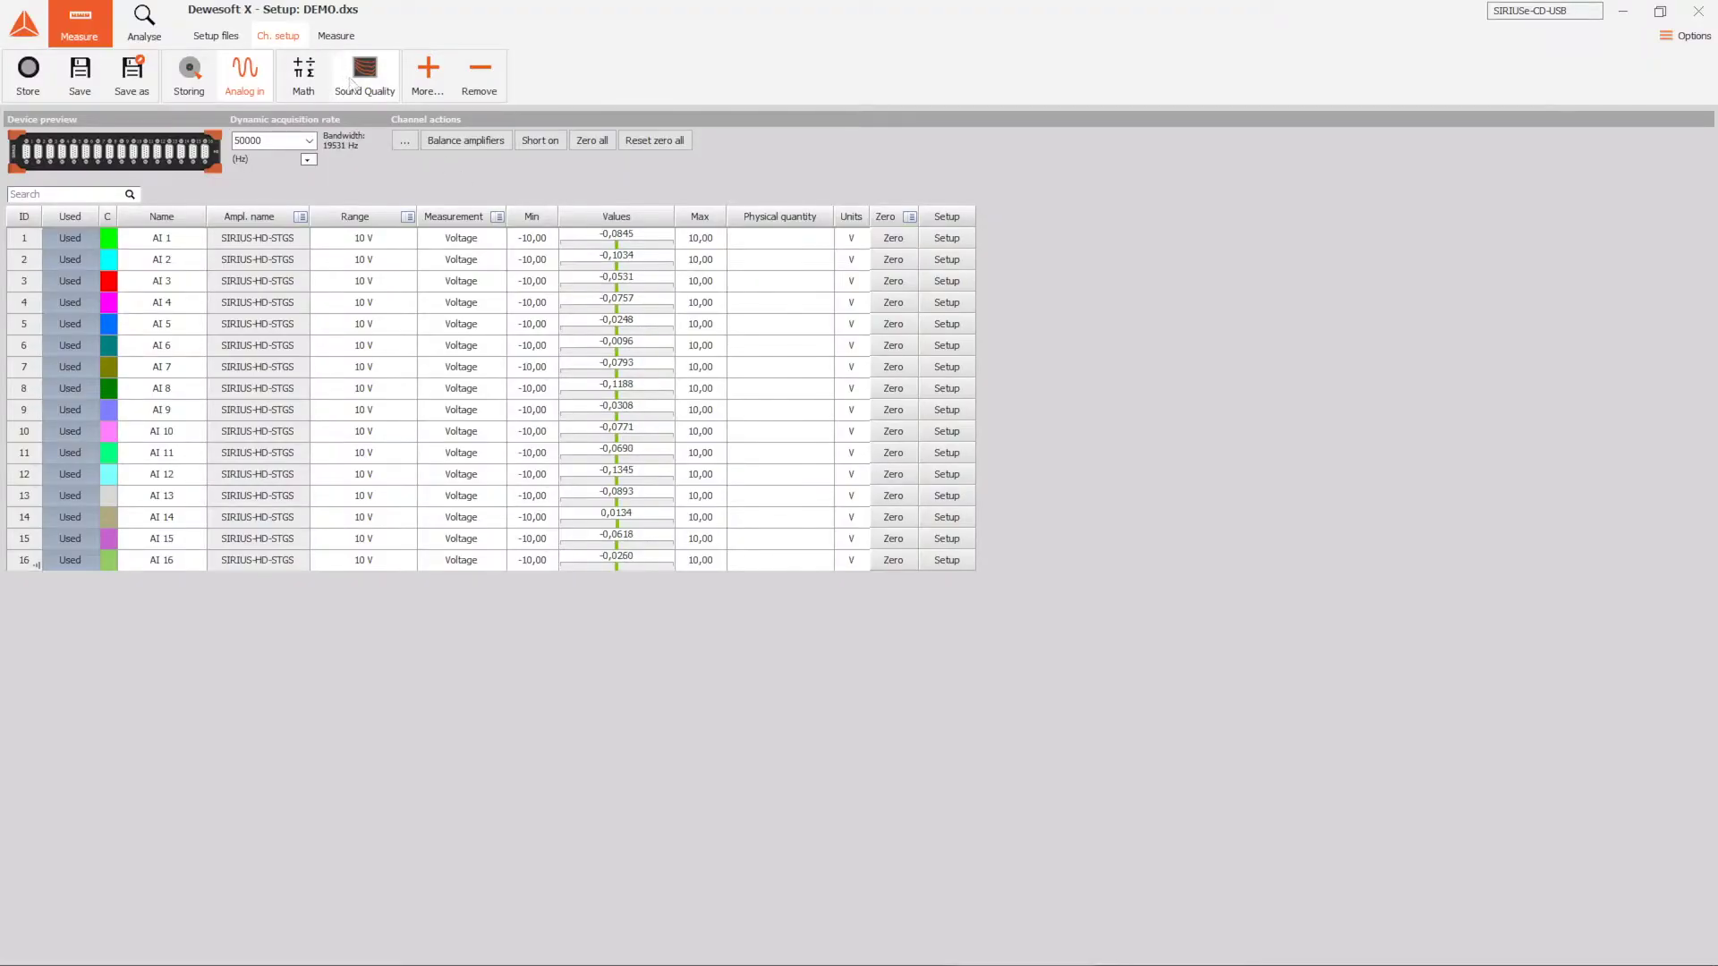
Step: Open the Sound Quality module's manual page and scroll to its Annoyance and Speech metrics
left_click(365, 72)
key("F1")
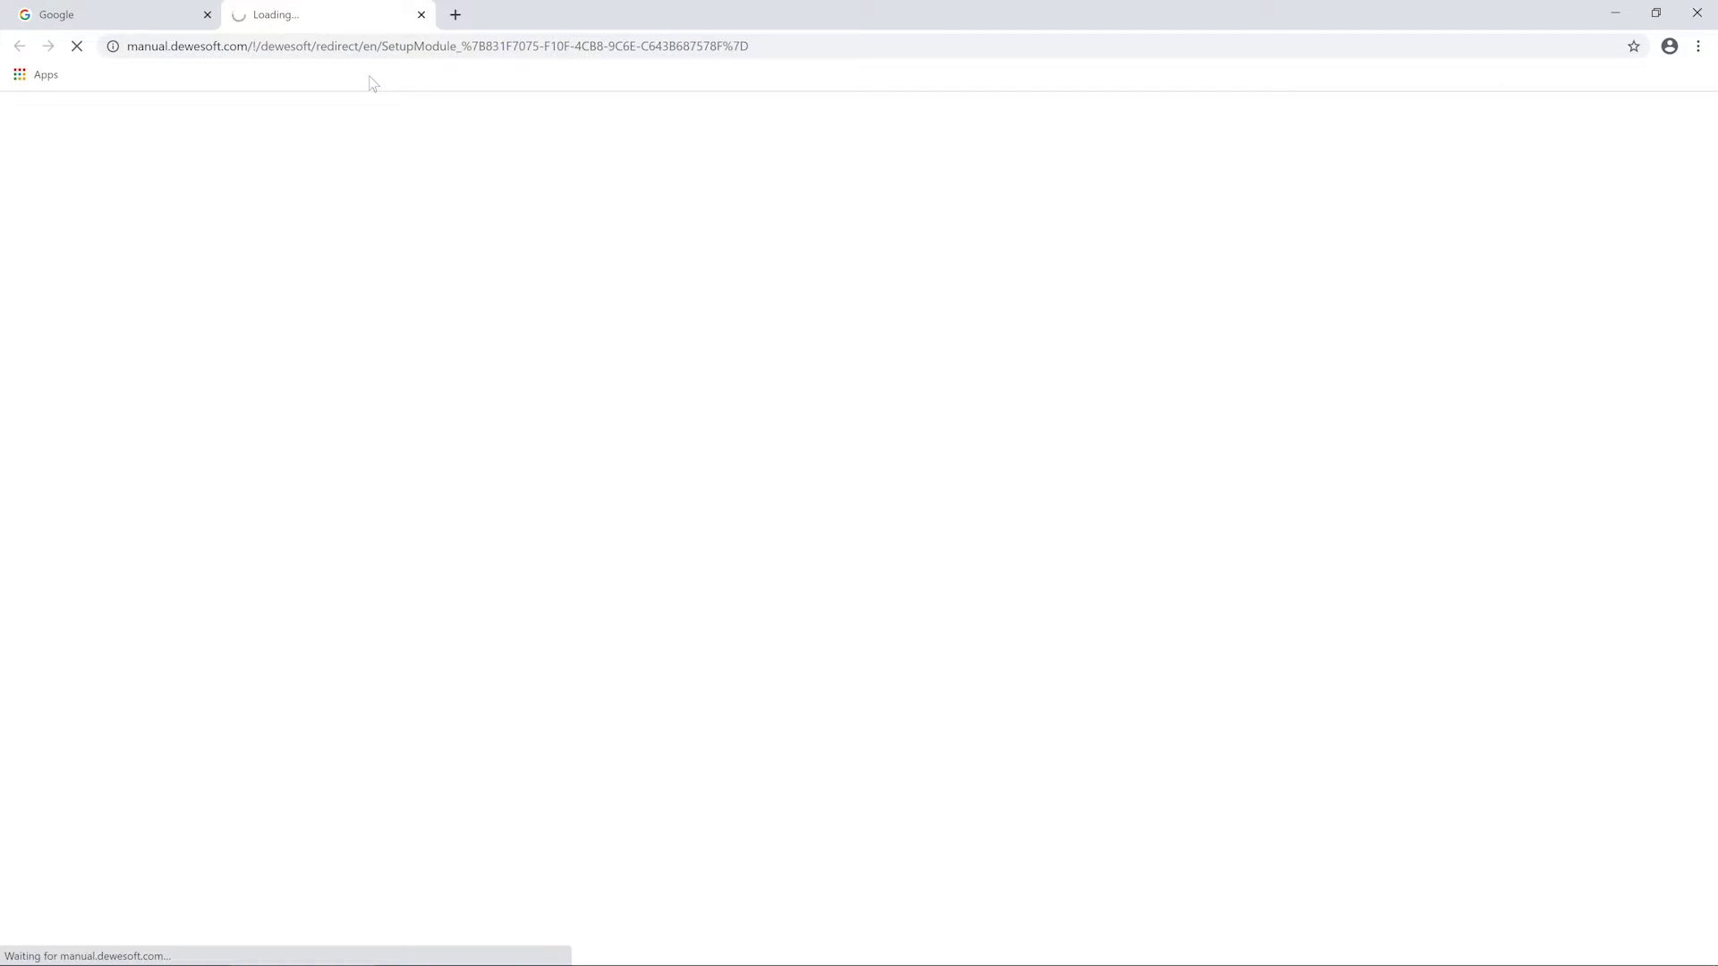
scroll(1073, 258, "down", 20)
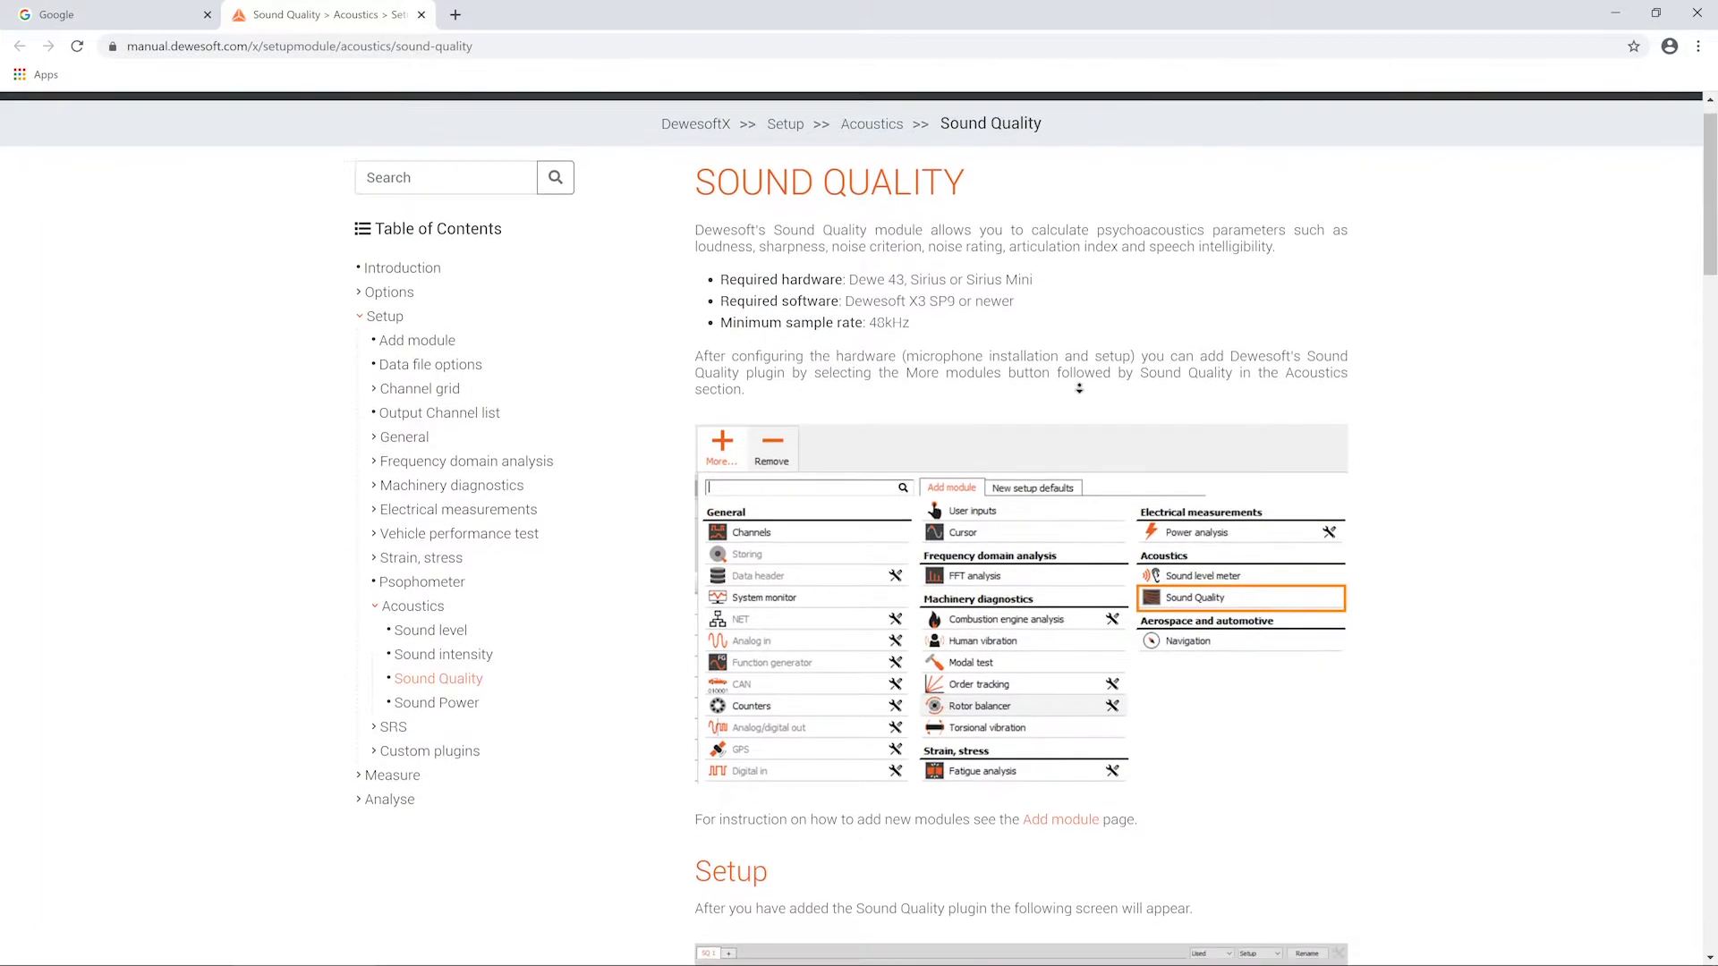
scroll(1065, 503, "down", 7)
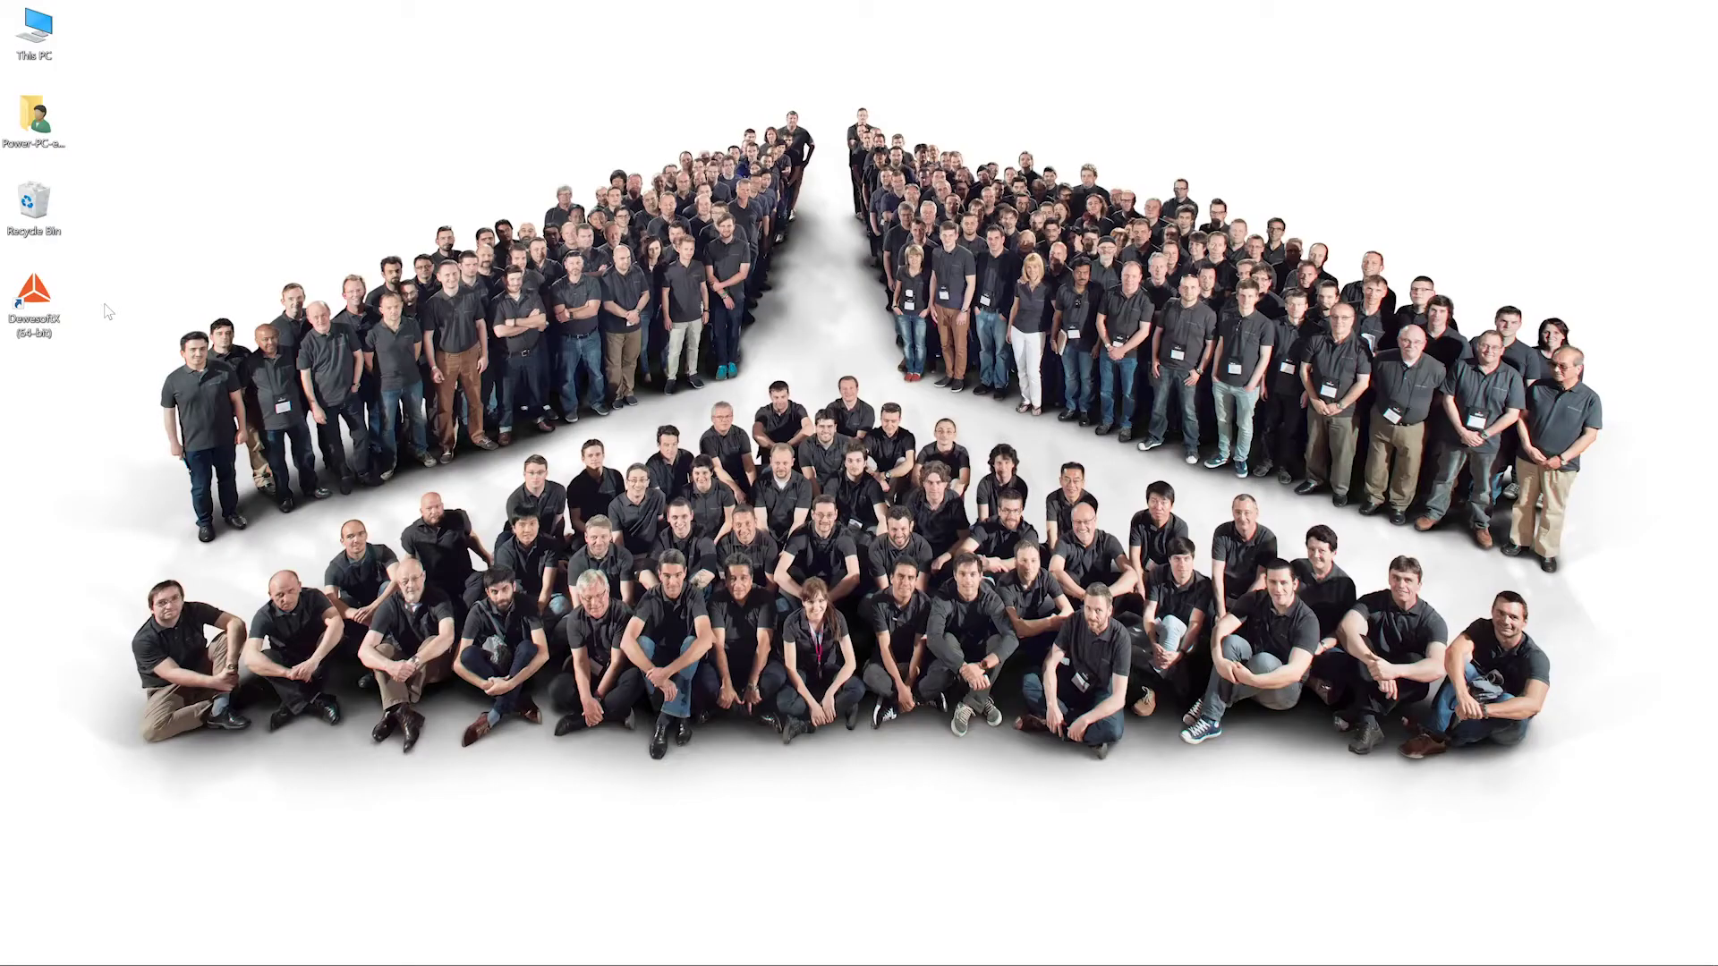
Step: Relaunch DewesoftX from the desktop and view the Electric-motorcycle data file's channel setup
double_click(36, 300)
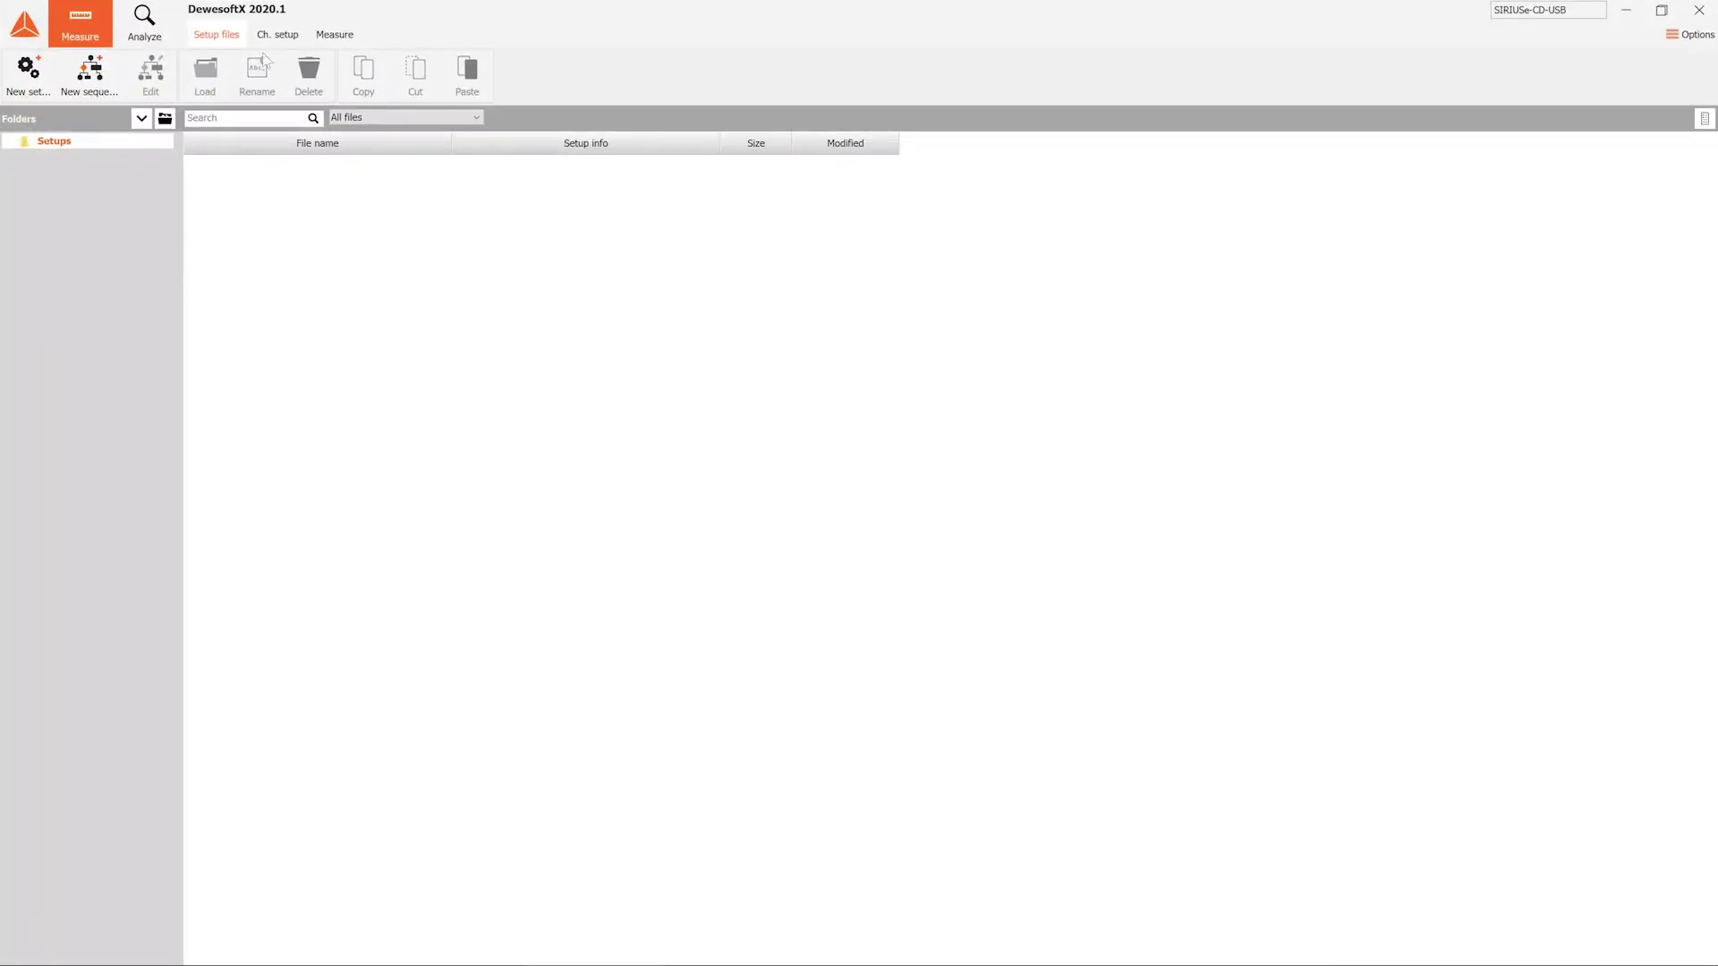
left_click(274, 35)
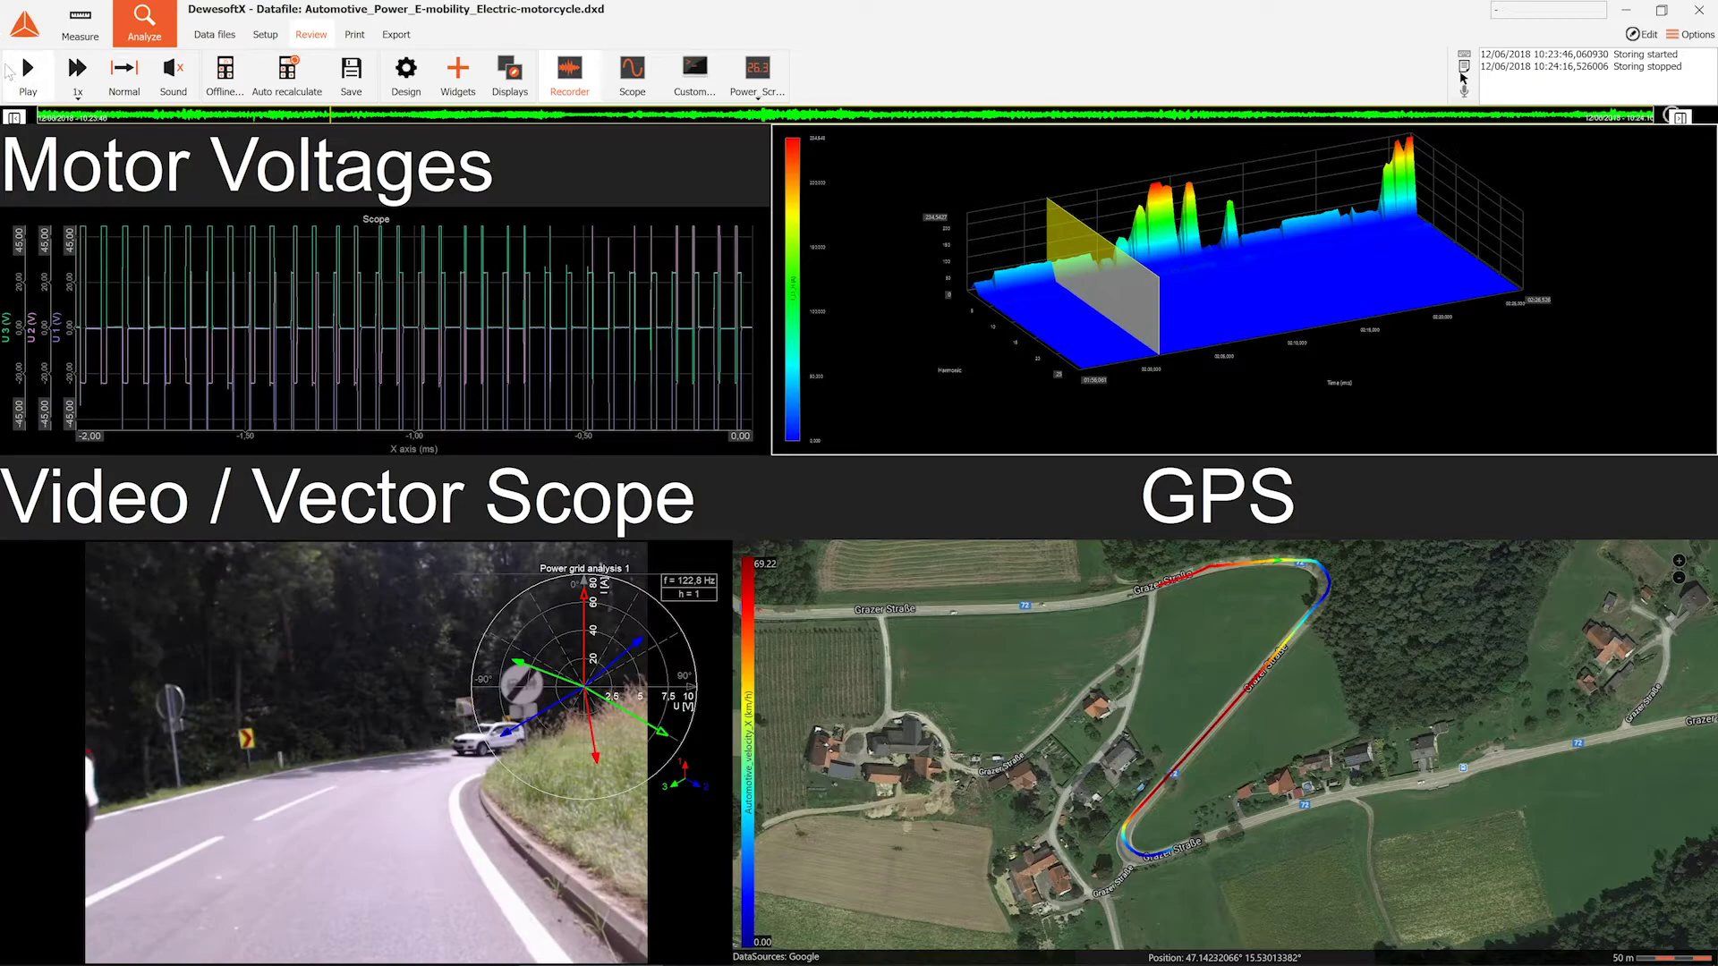
Step: Play back the Electric-motorcycle recording
left_click(25, 79)
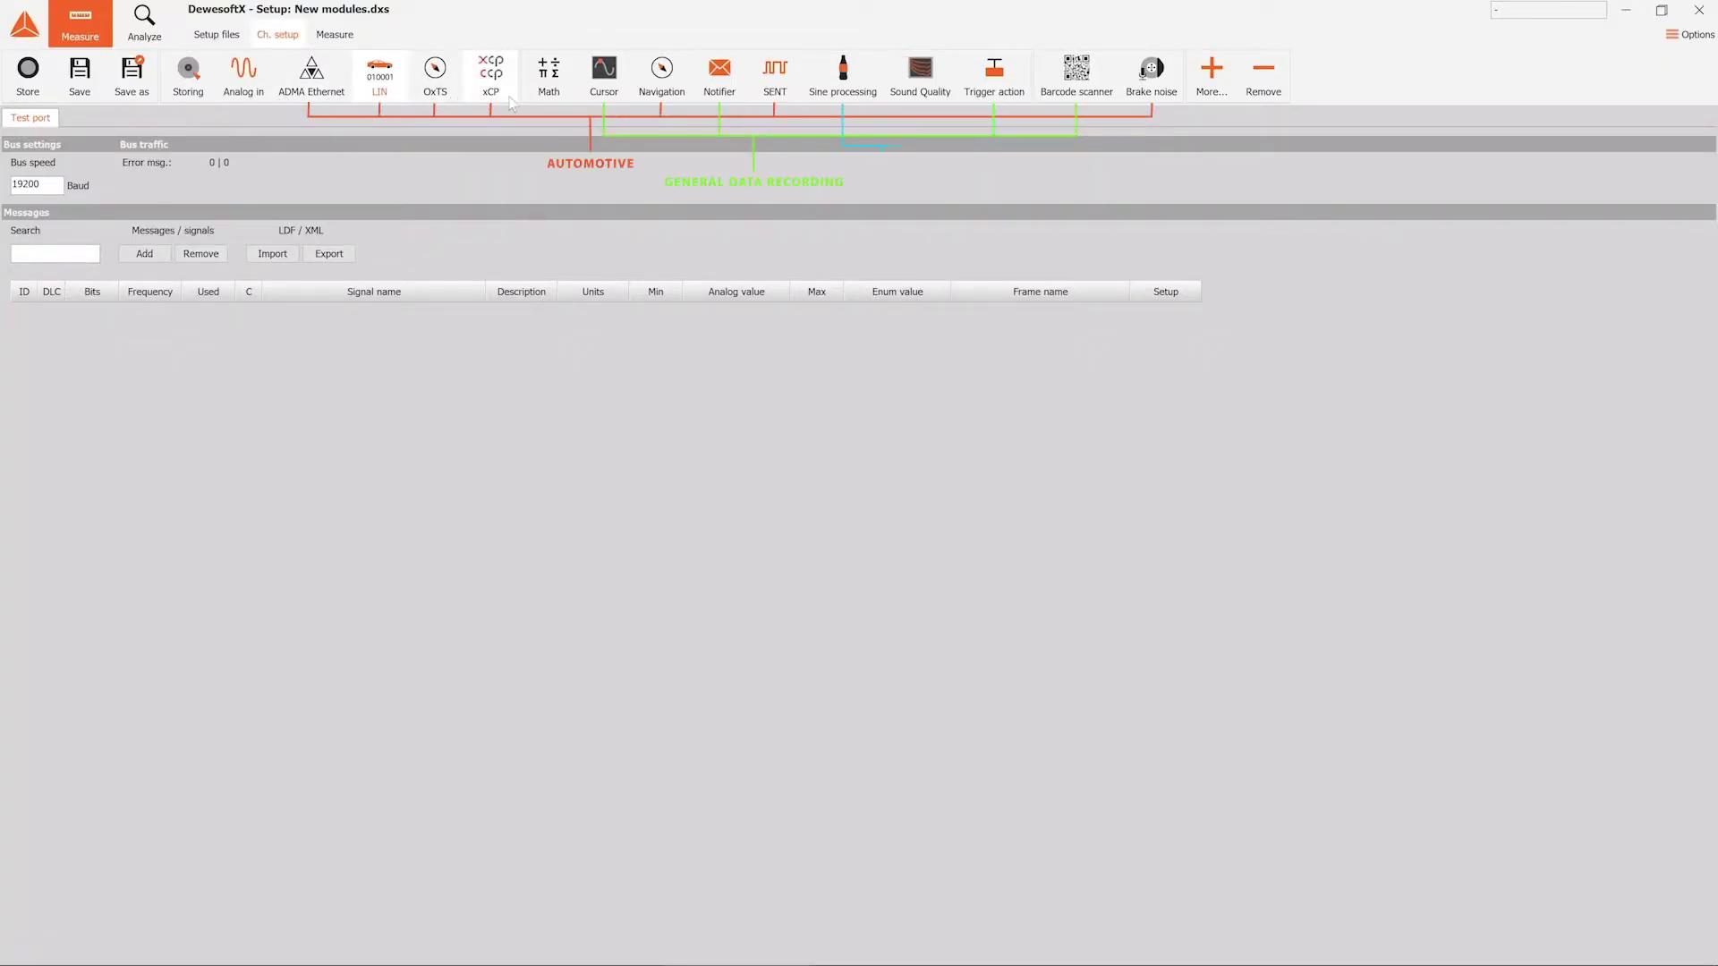
Step: View the Cursor module's settings, then the Notifier module's e-mail notification settings
left_click(600, 100)
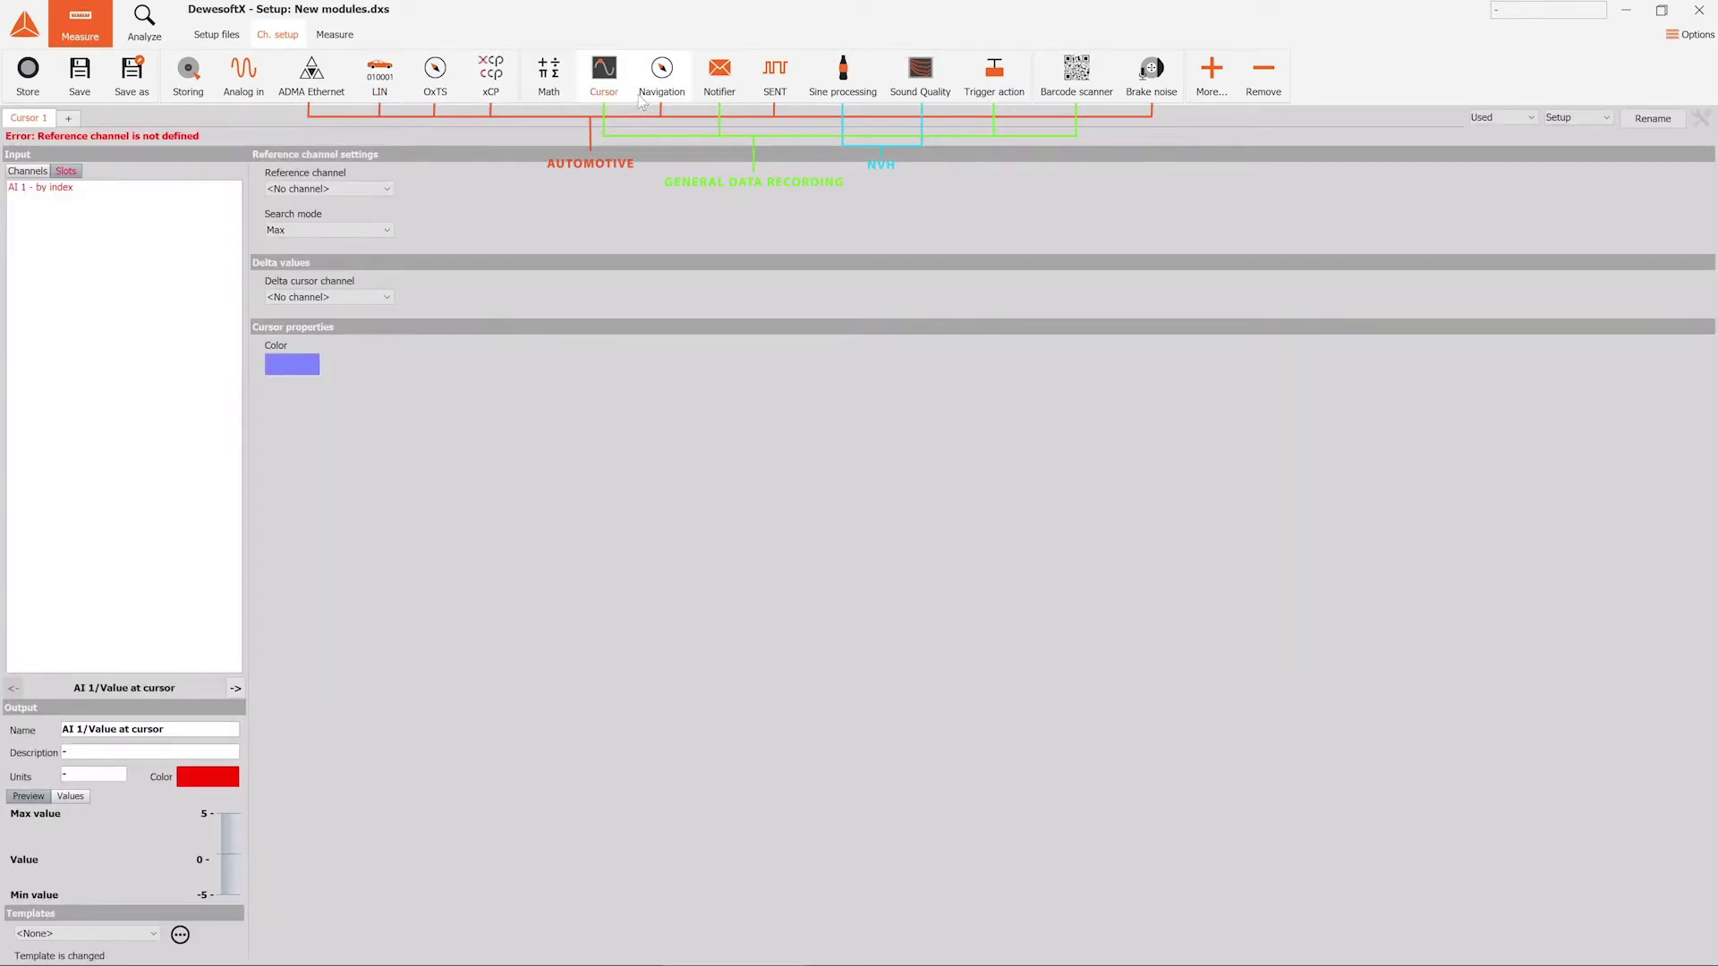
left_click(716, 102)
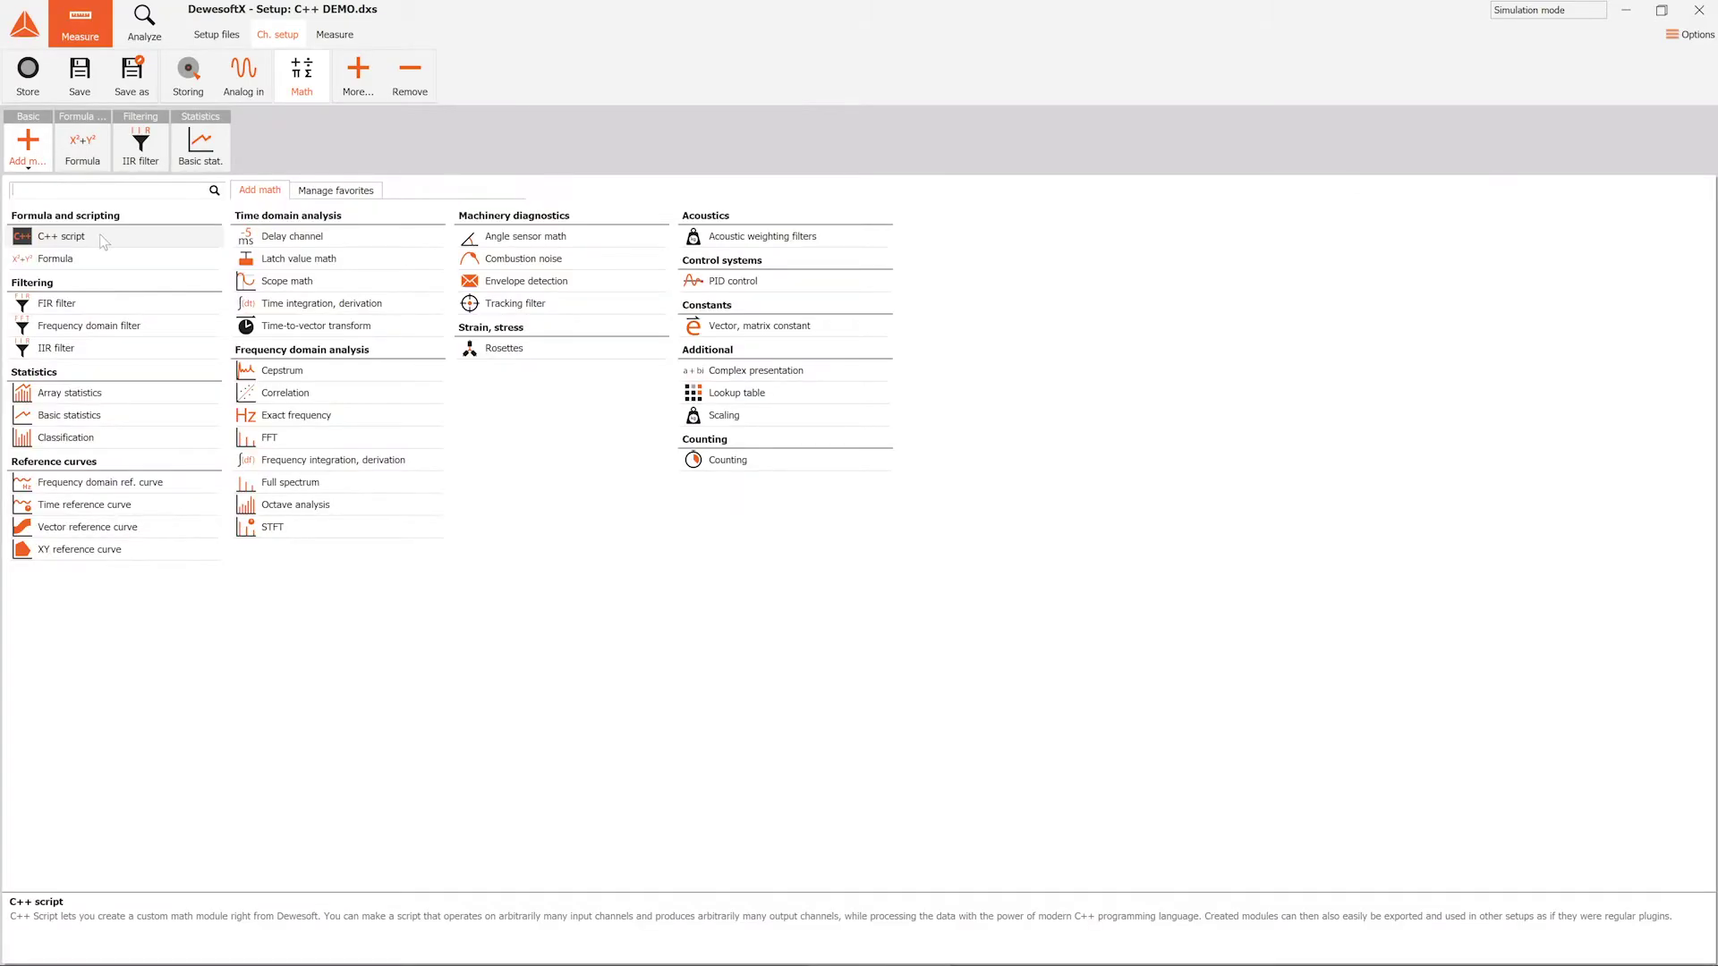
Step: Add a C++ script math module using AI 1 as input with Calculate Average off
left_click(63, 236)
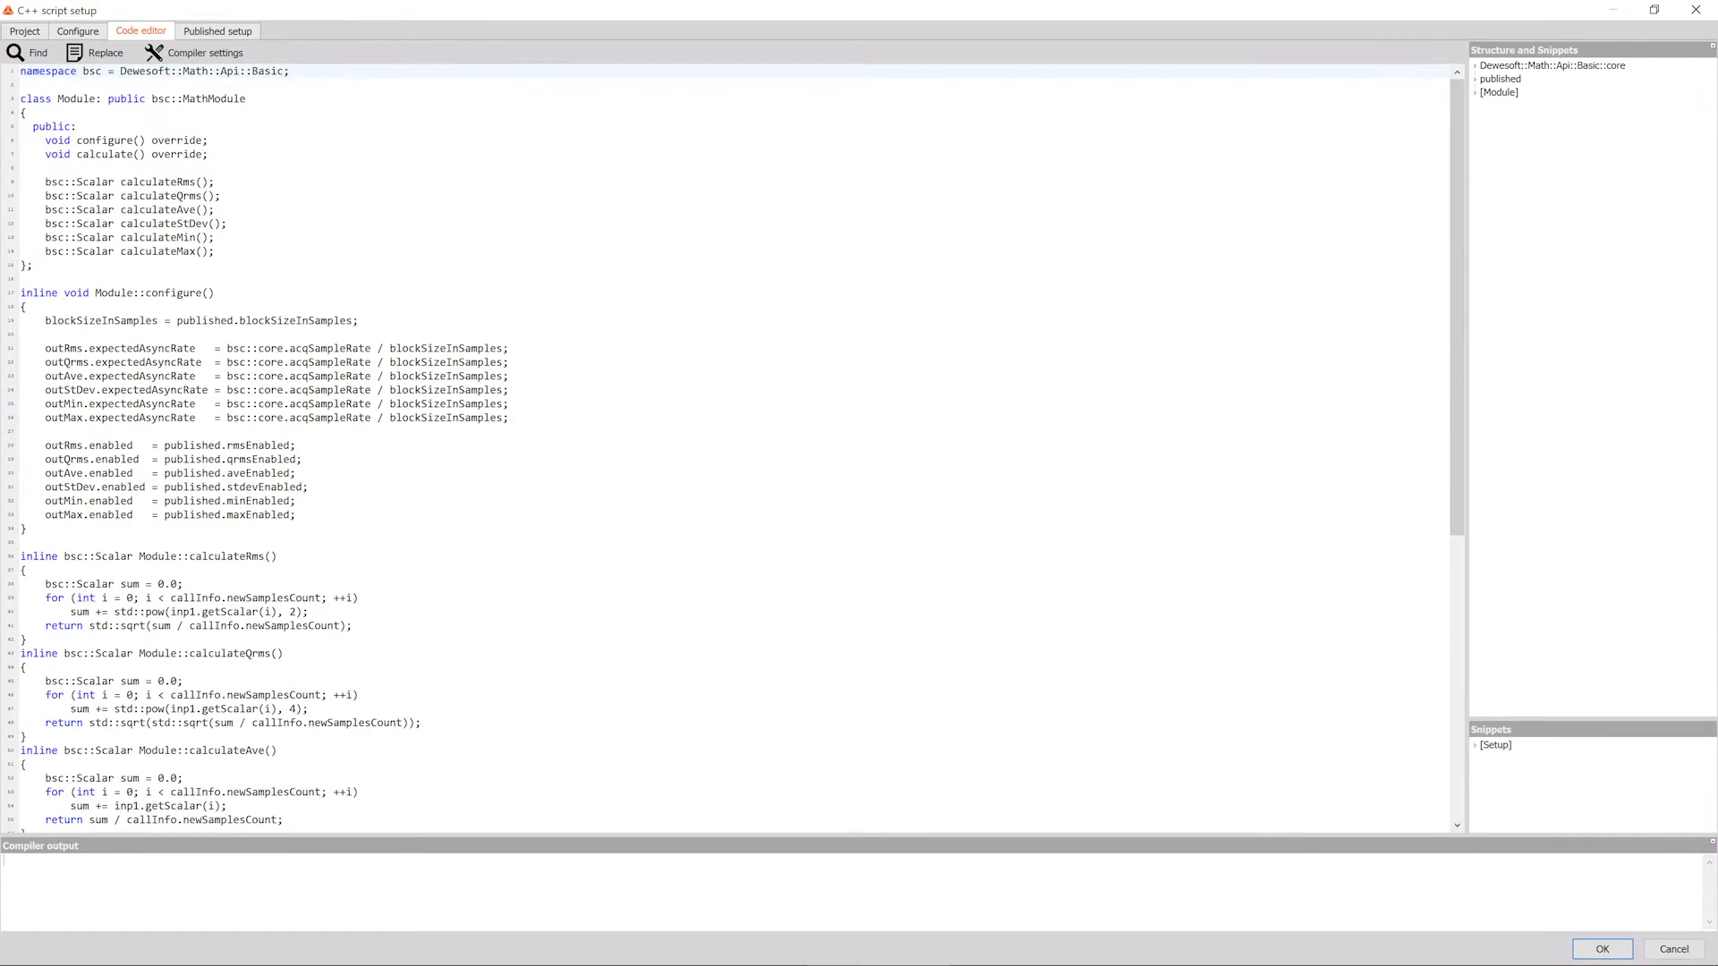
left_click(218, 32)
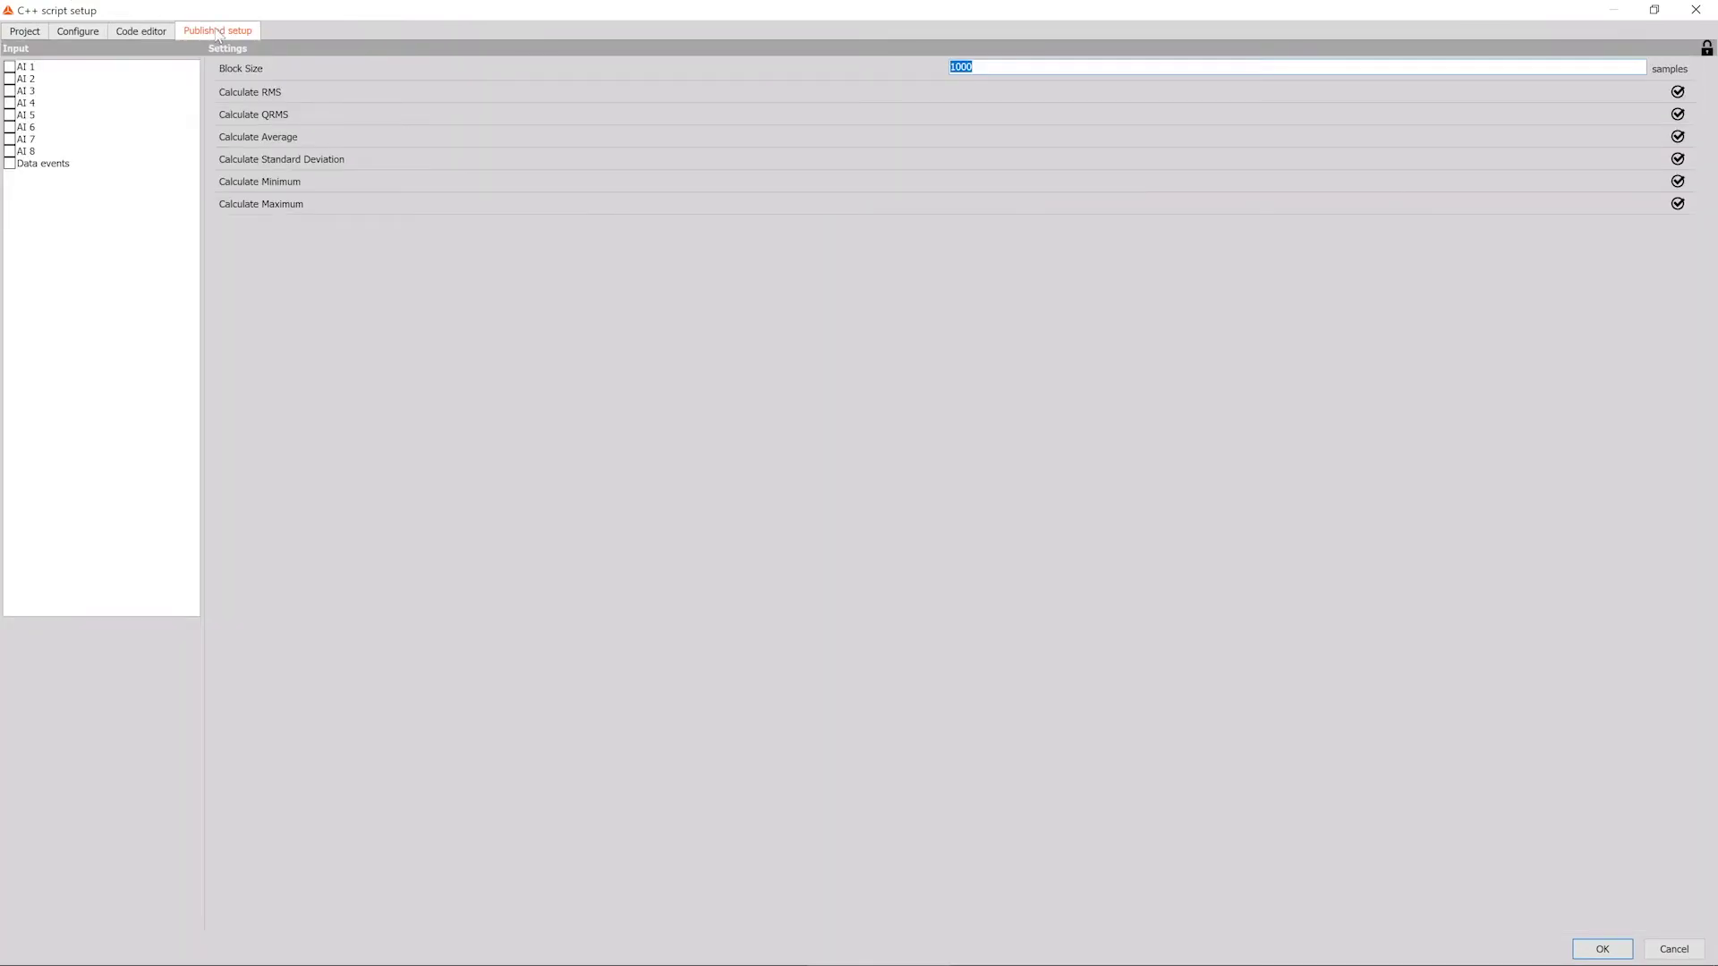
left_click(10, 67)
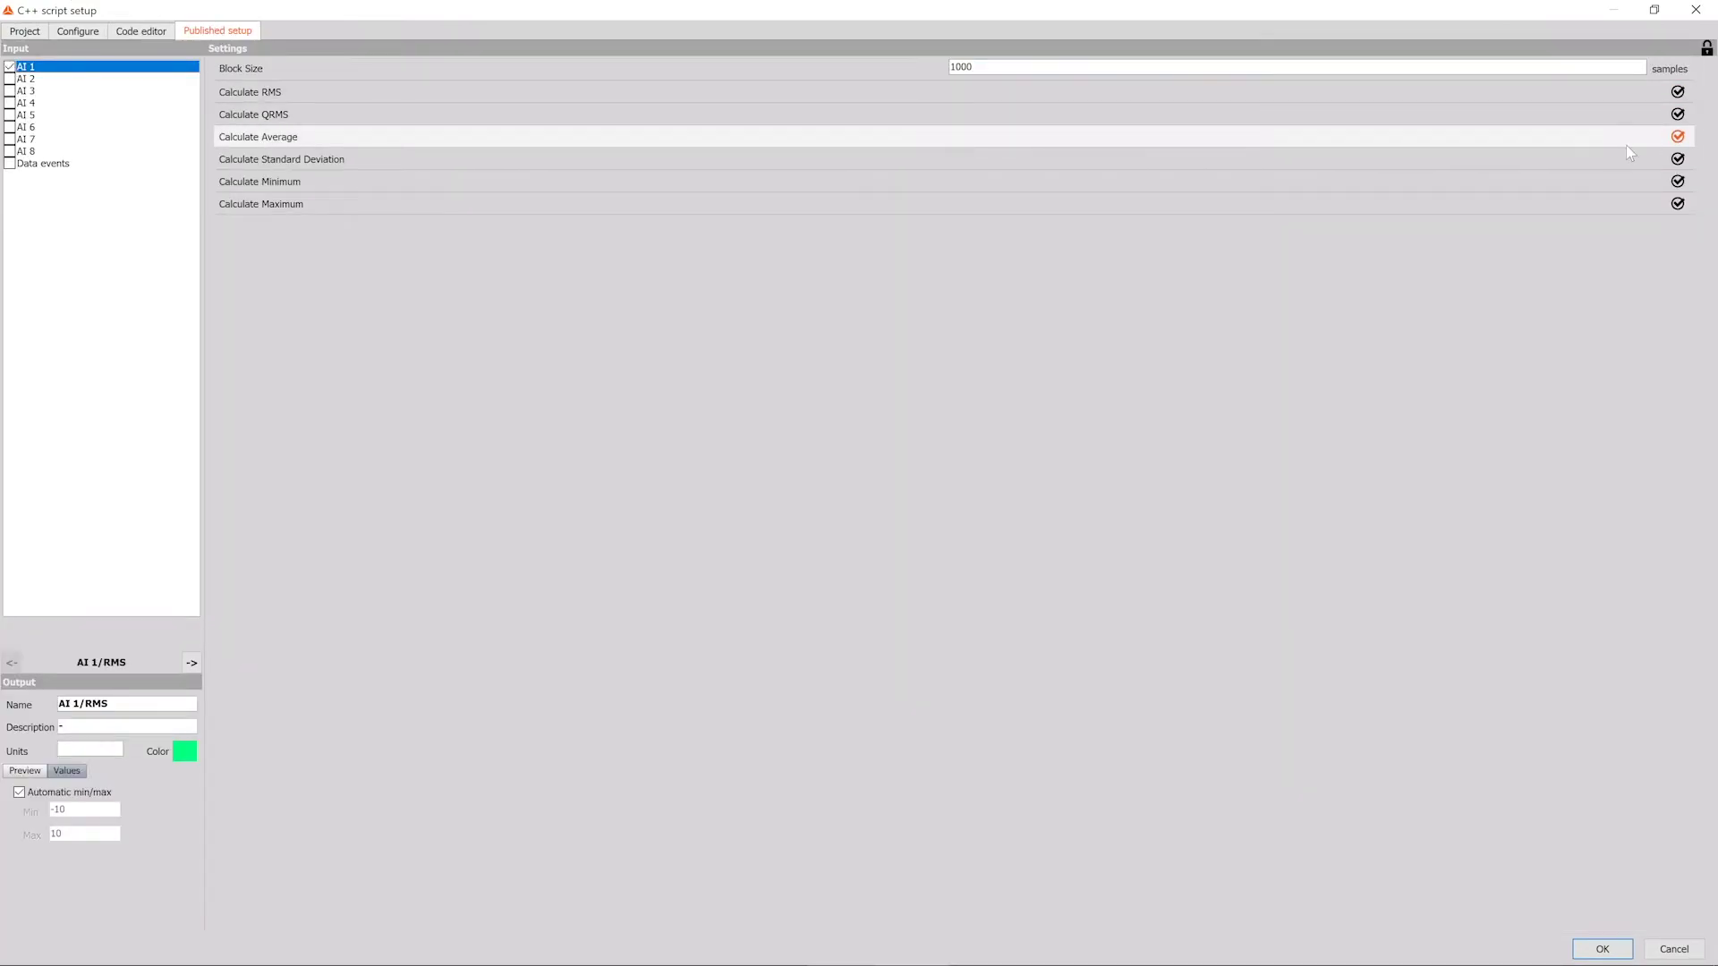
left_click(1677, 136)
key("alt+Tab")
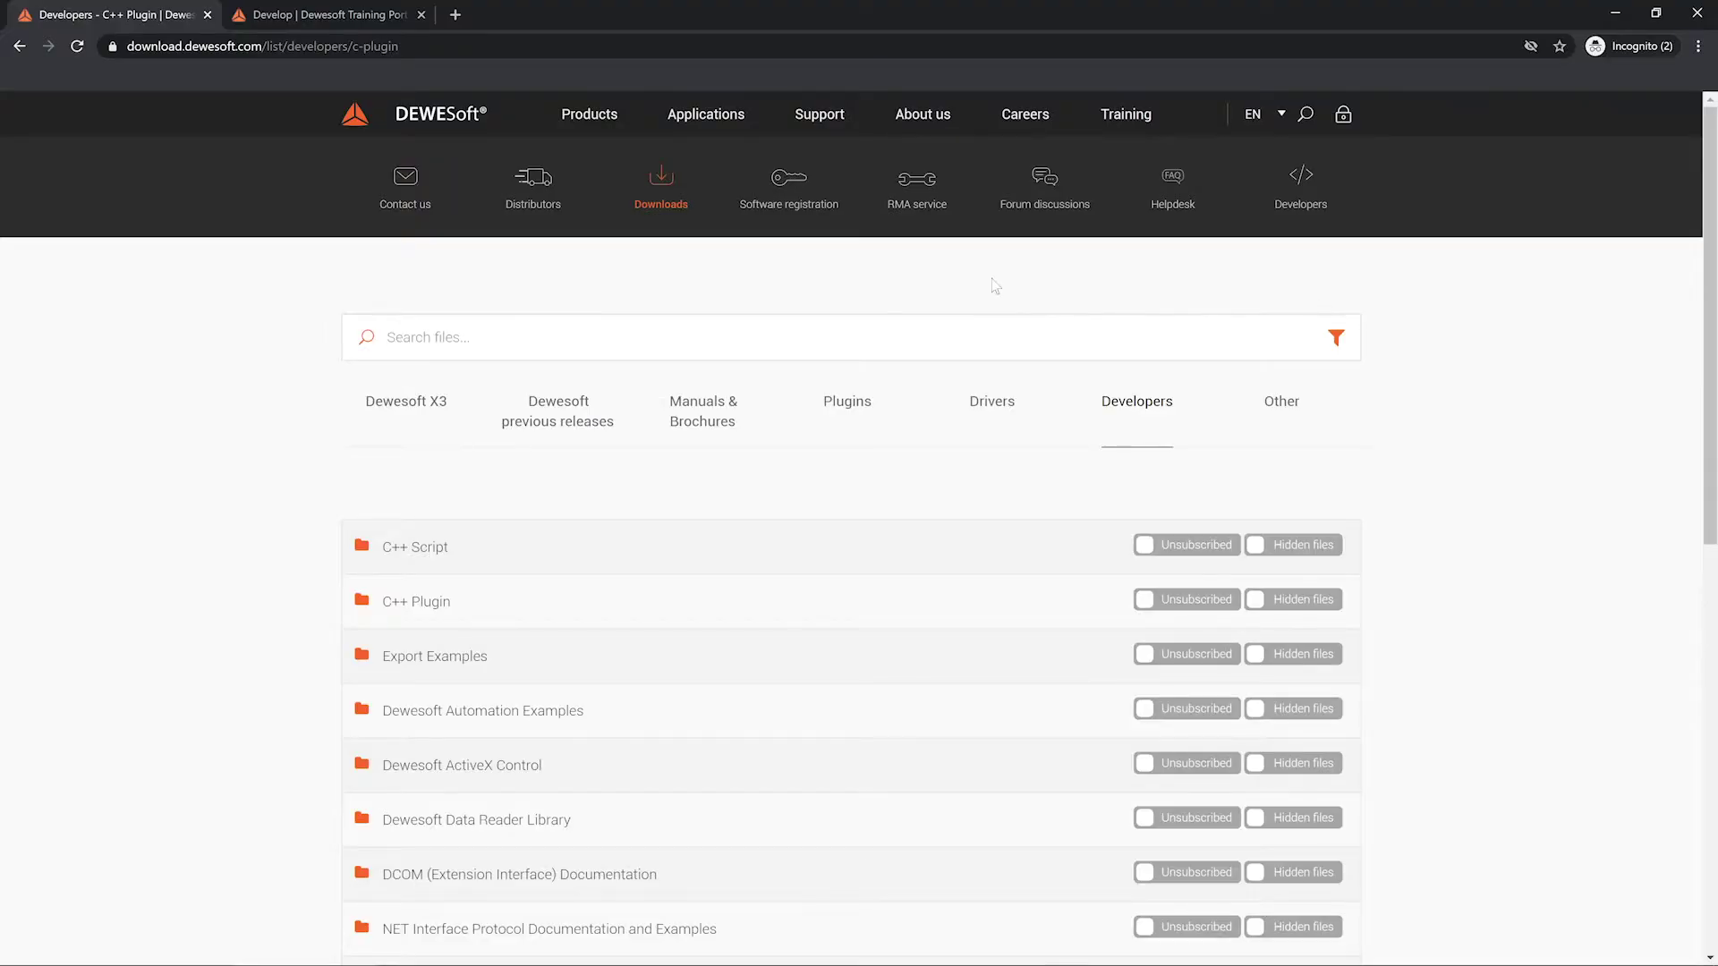
Step: Expand the C++ Script and C++ Plugin download folders, then browse the Develop training courses
left_click(428, 561)
scroll(301, 510, "down", 3)
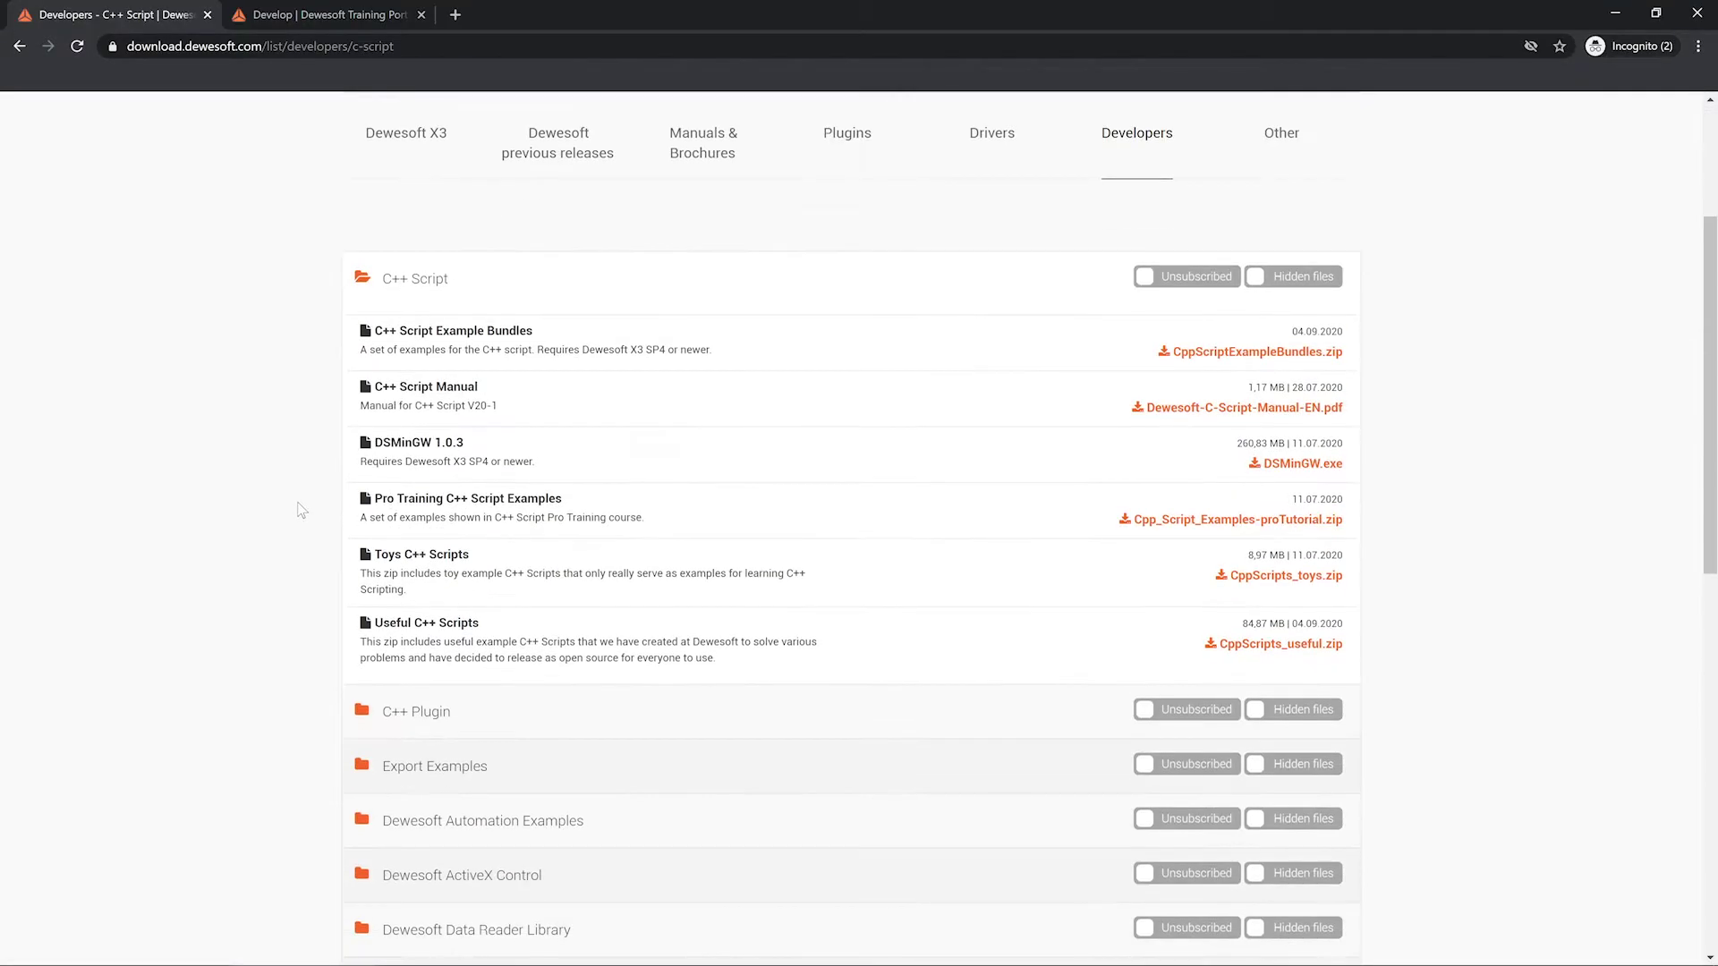
left_click(432, 710)
scroll(432, 711, "down", 3)
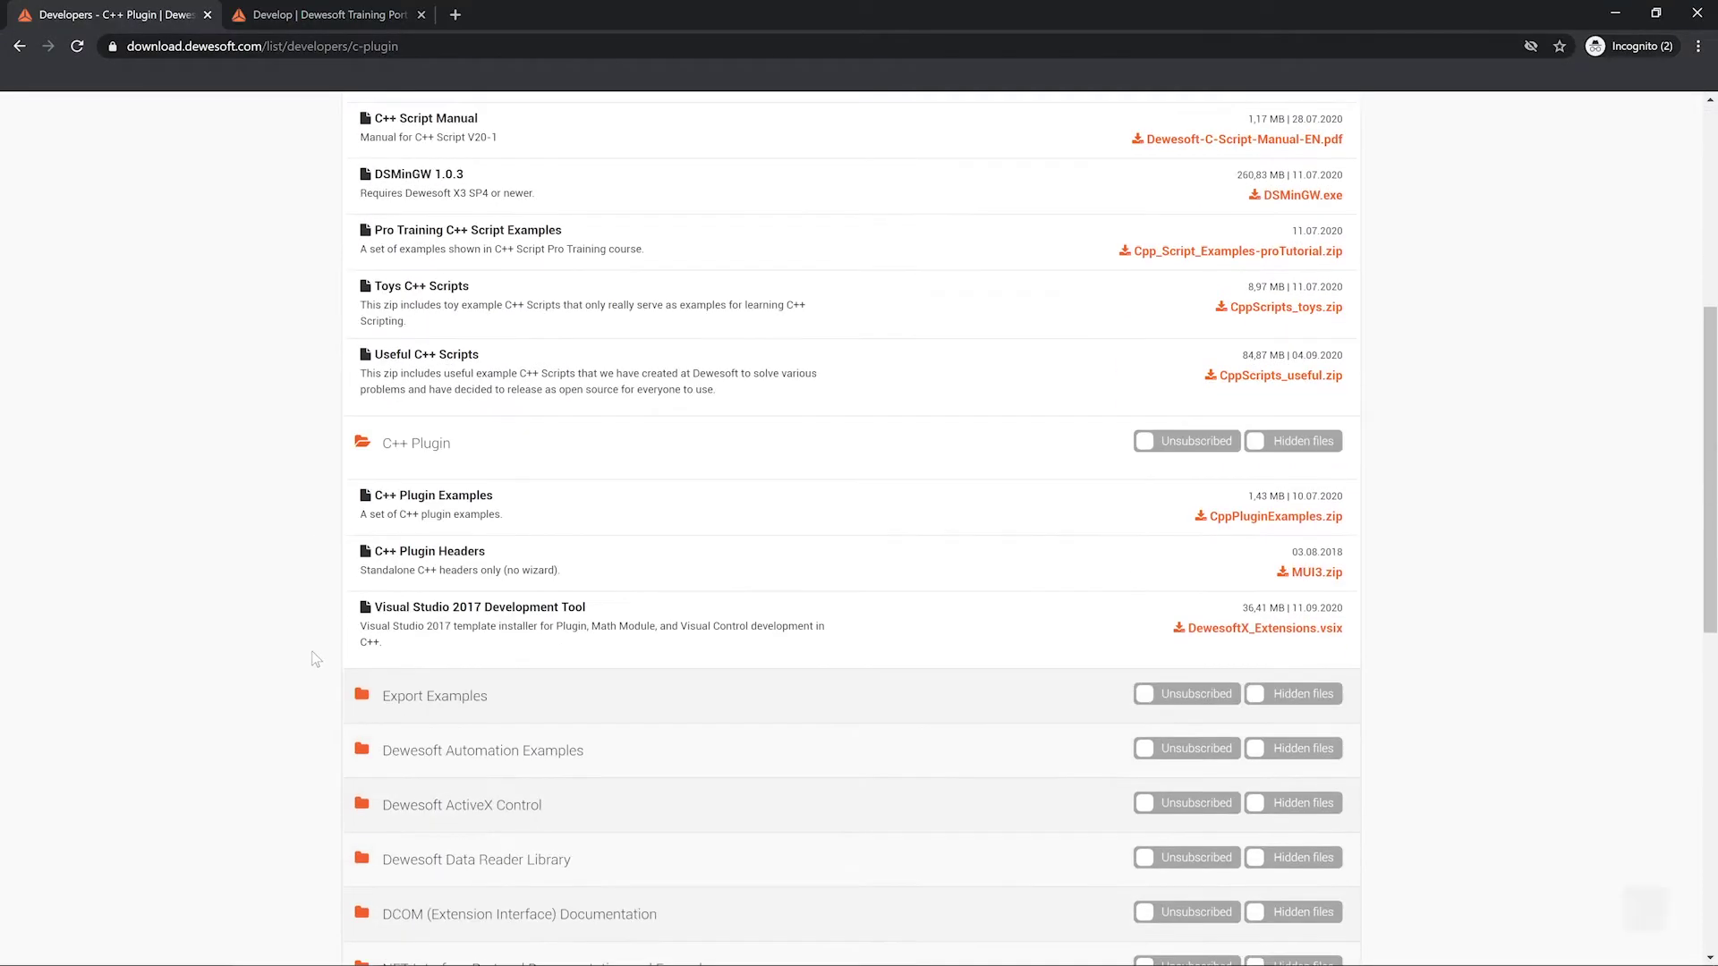
left_click(351, 11)
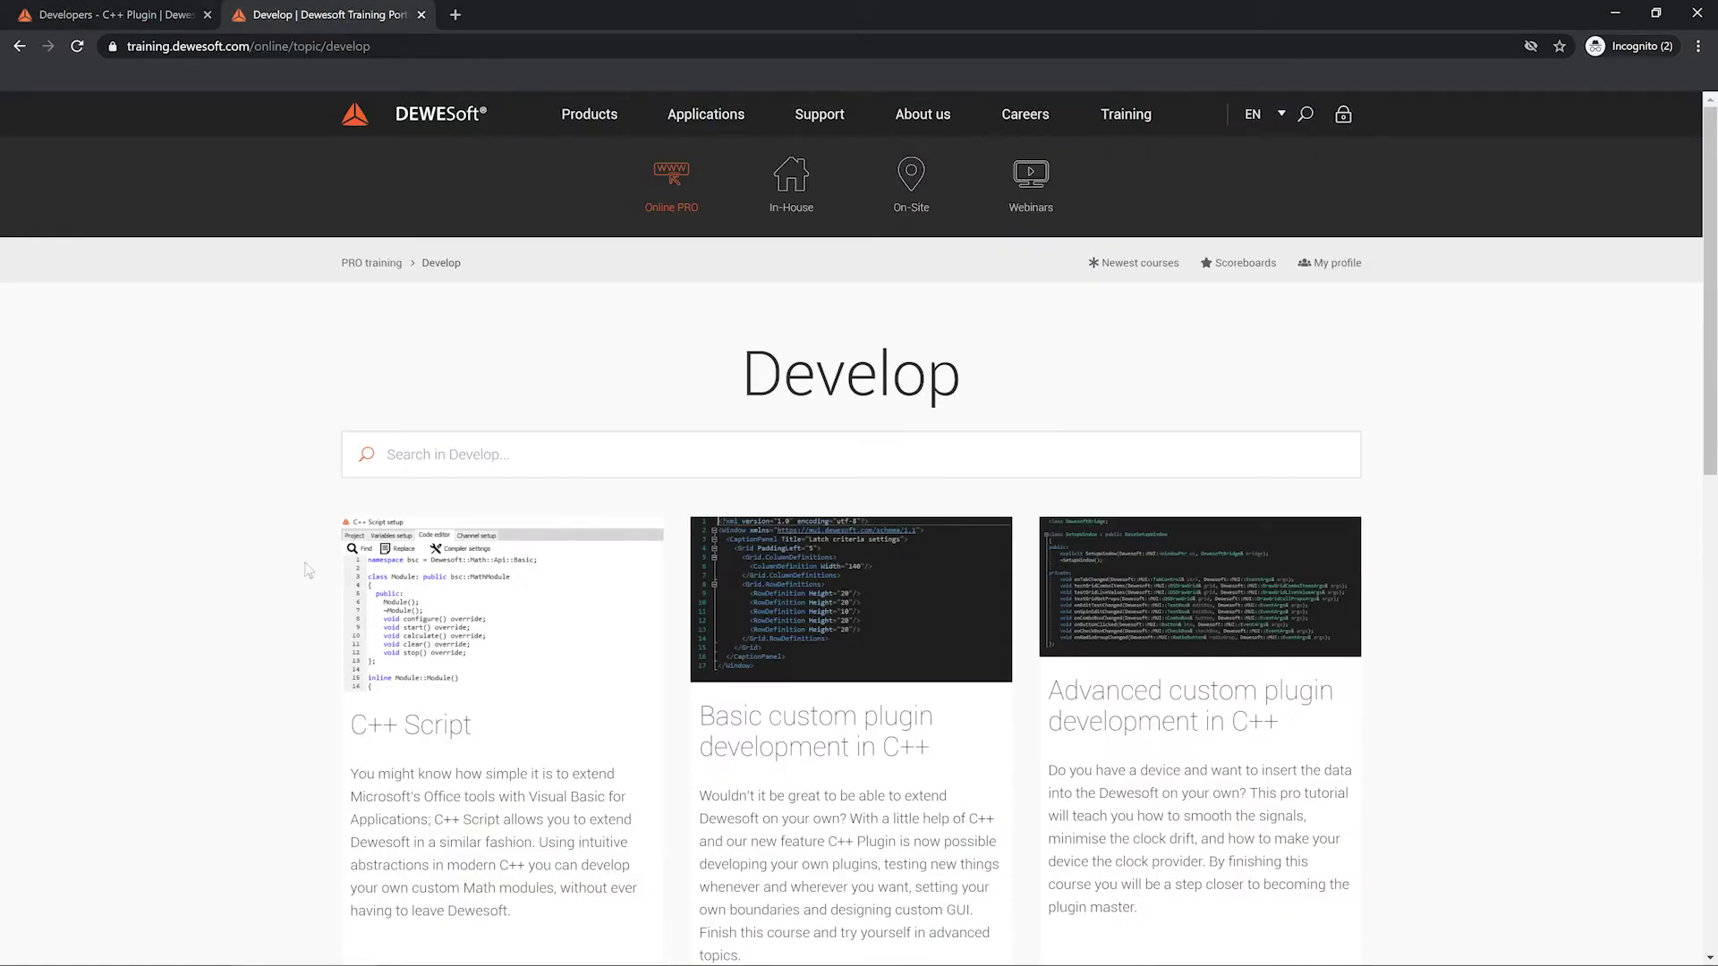
scroll(306, 646, "down", 7)
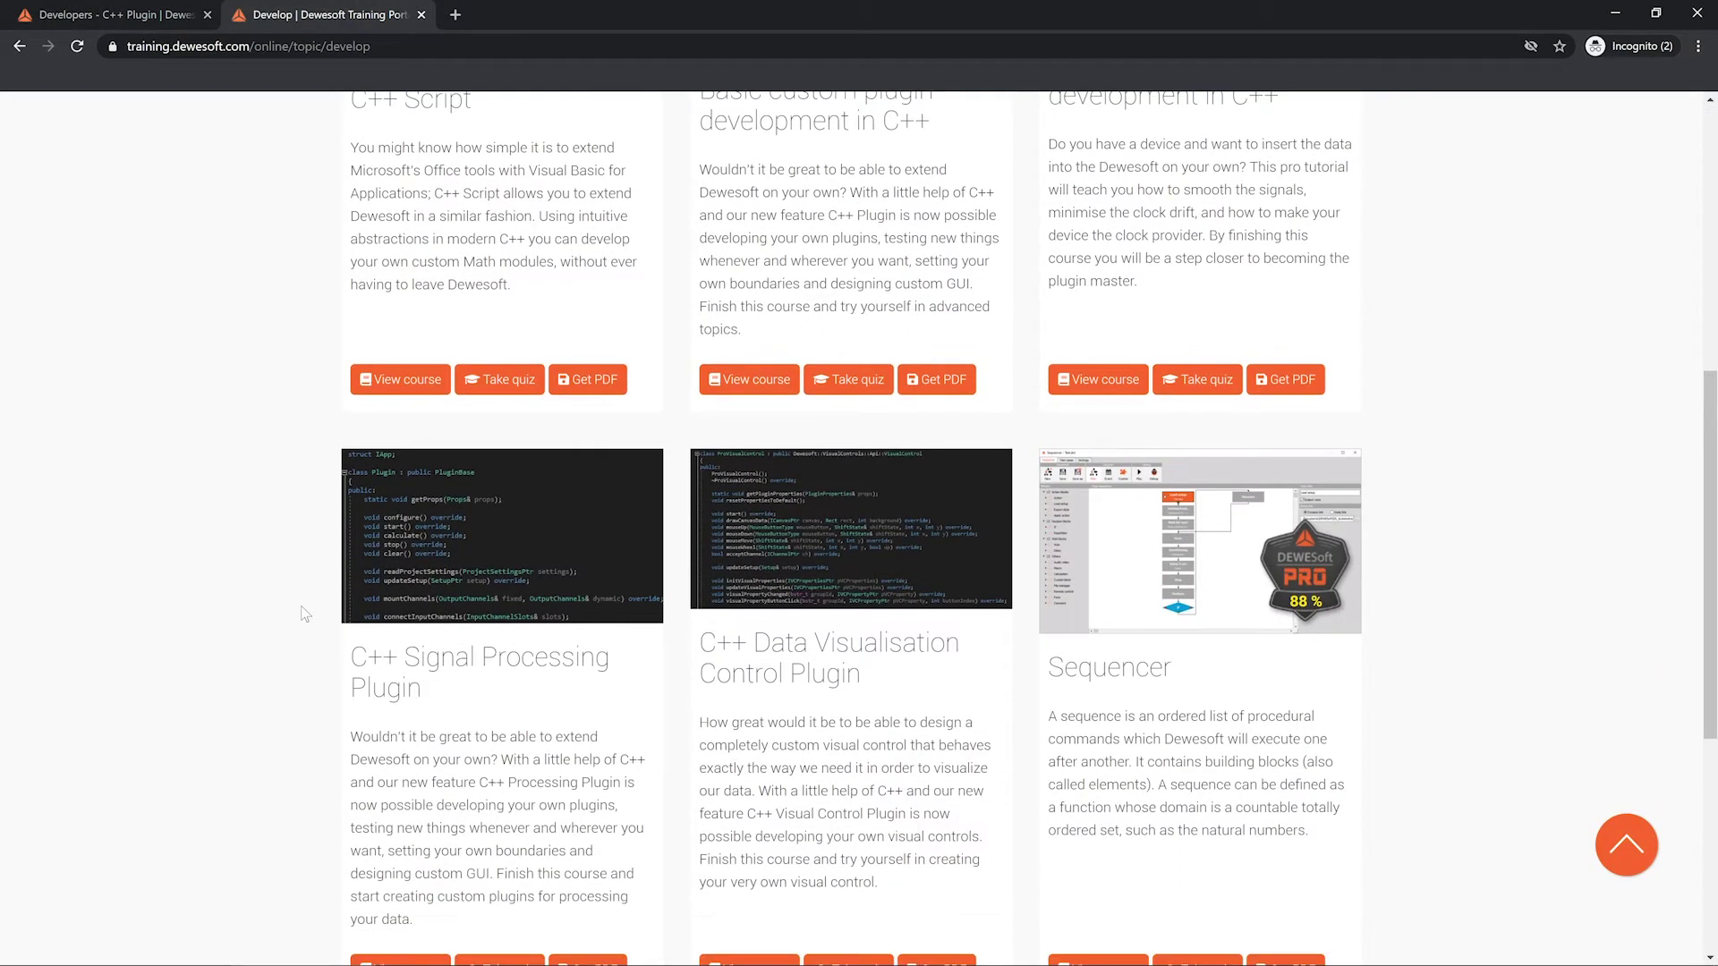